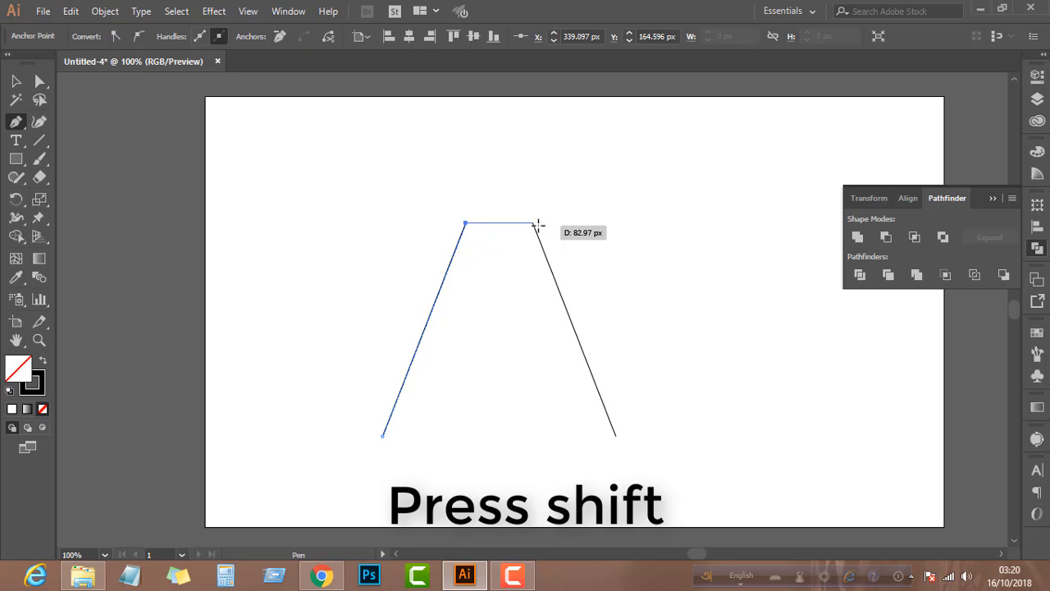
Join the upper ends of the two slanted lines with a straight horizontal segment and deselect the path
{"action": "left_click", "coordinate": [534, 224]}
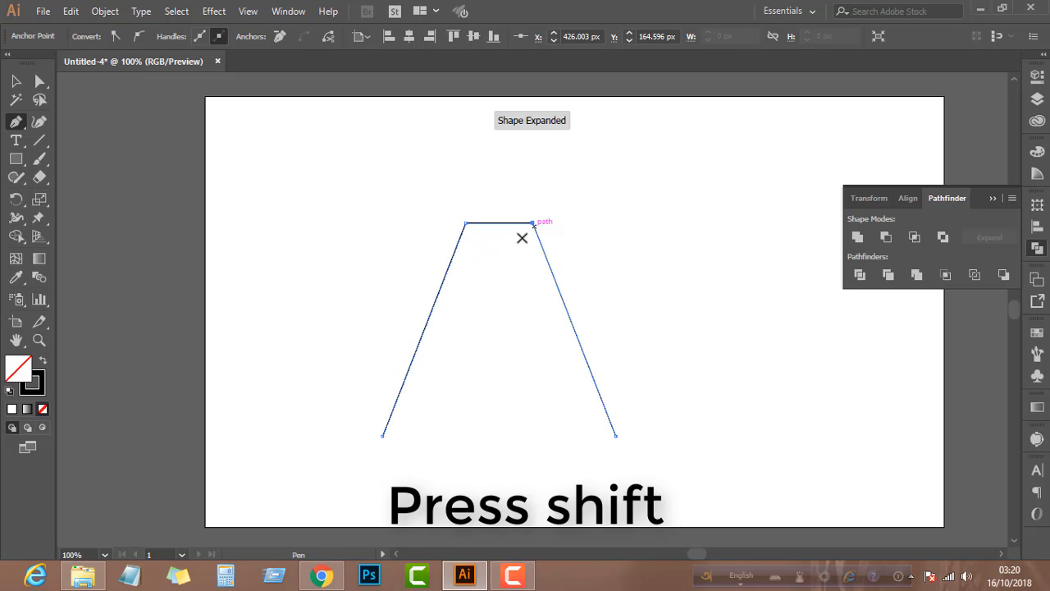
{"action": "left_click", "coordinate": [17, 82]}
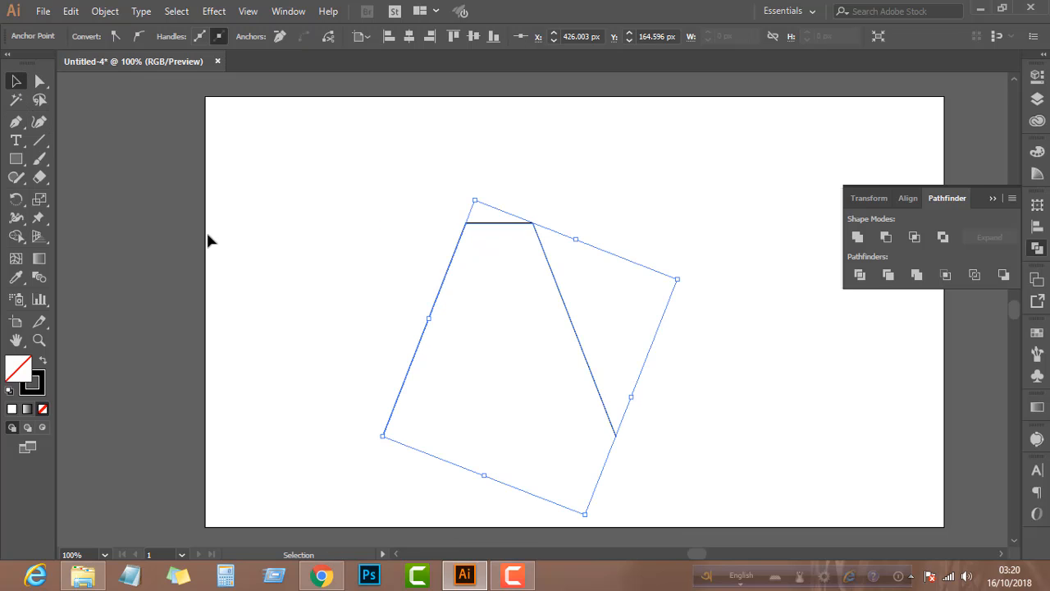
{"action": "left_click", "coordinate": [422, 305]}
{"action": "left_click", "coordinate": [429, 295]}
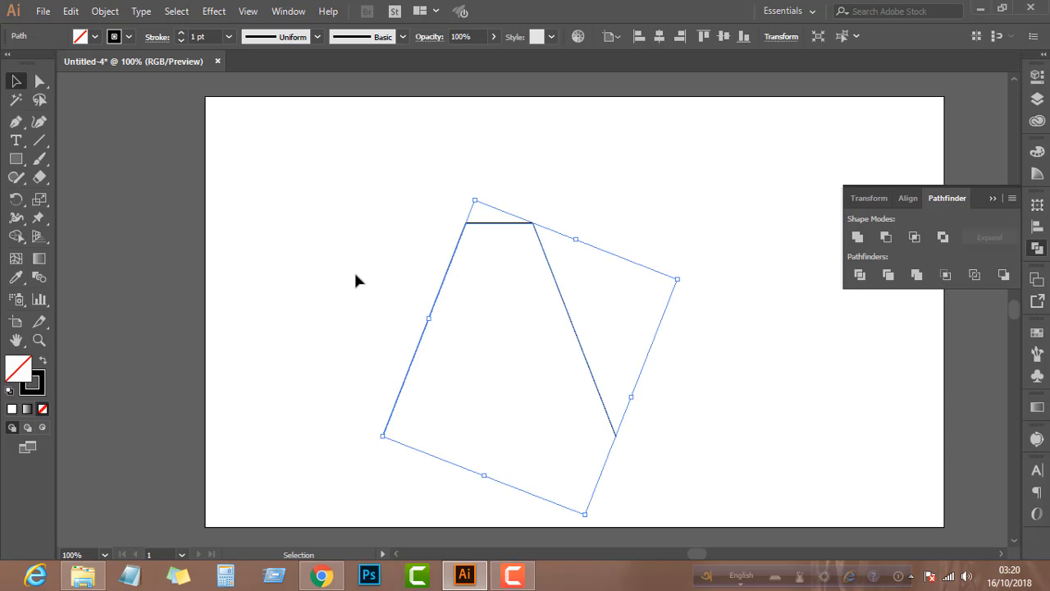
{"action": "left_click", "coordinate": [354, 278]}
Draw a horizontal crossbar between the two slanted sides, halfway up the letter A, with the Line Segment tool
{"action": "left_click", "coordinate": [36, 143]}
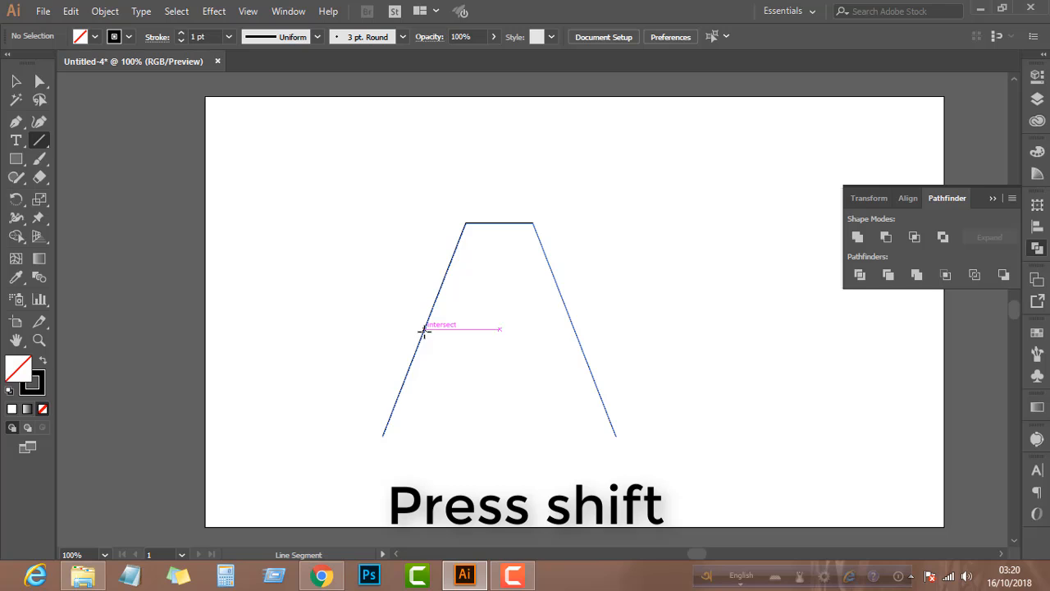
{"action": "left_click_drag", "start_coordinate": [423, 330], "coordinate": [574, 330]}
{"action": "left_click", "coordinate": [16, 82]}
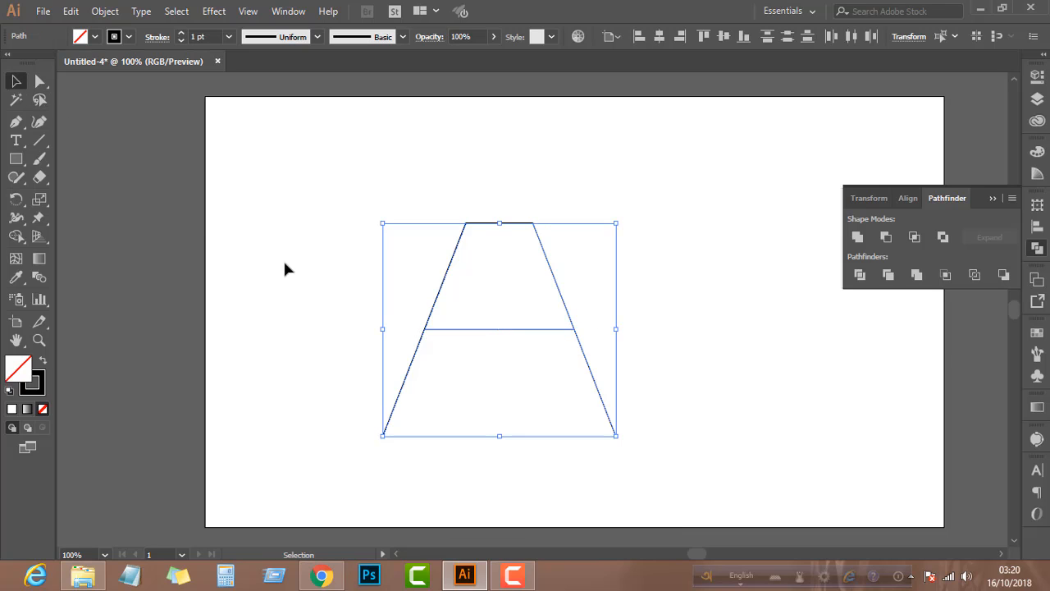
Select the A outline together with its crossbar and set their stroke weight to 38 pt
{"action": "left_click_drag", "start_coordinate": [301, 263], "coordinate": [632, 394]}
{"action": "left_click", "coordinate": [105, 11]}
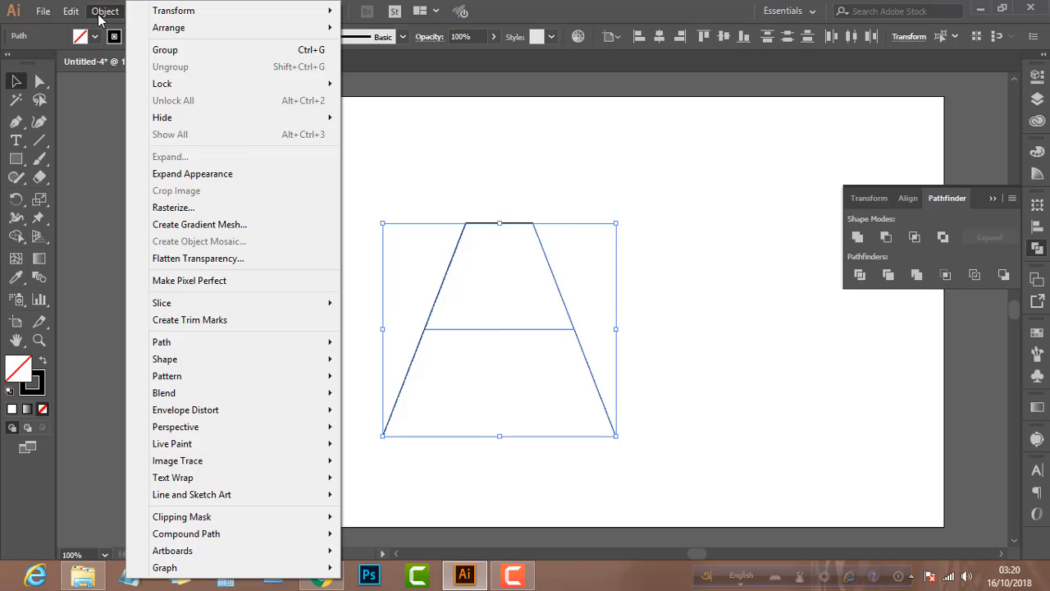
{"action": "left_click", "coordinate": [99, 14]}
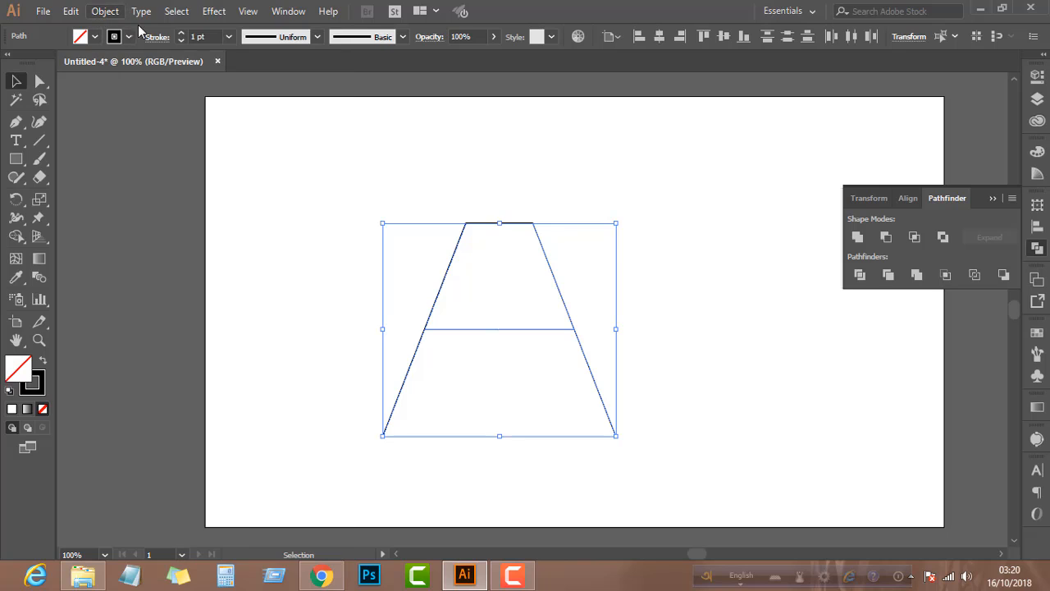
{"action": "left_click", "coordinate": [207, 36]}
{"action": "scroll", "coordinate": [208, 34], "scroll_direction": "up", "scroll_amount": 13}
{"action": "scroll", "coordinate": [210, 35], "scroll_direction": "up", "scroll_amount": 16}
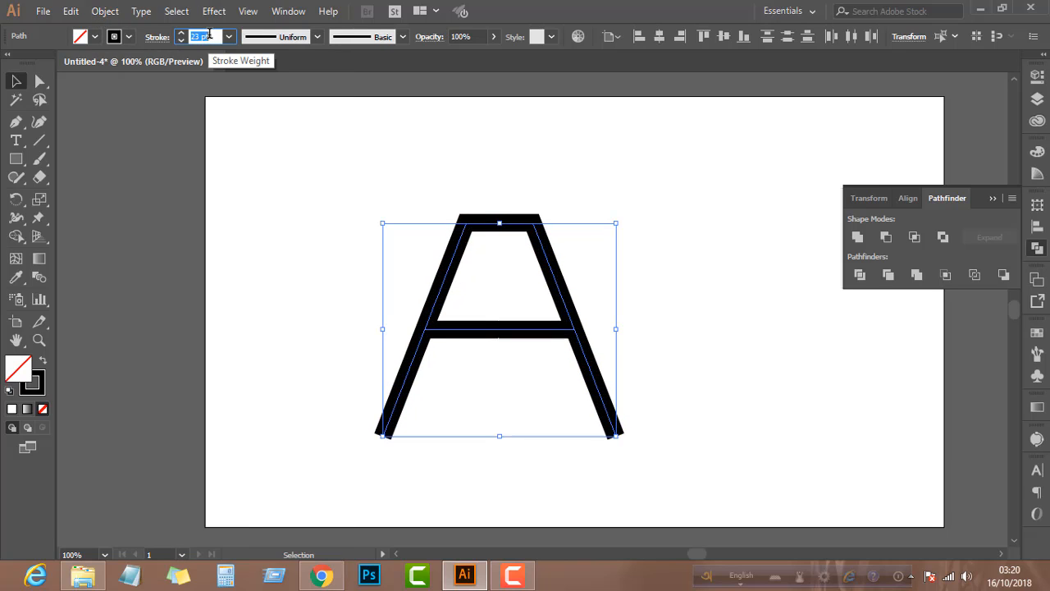
{"action": "scroll", "coordinate": [210, 35], "scroll_direction": "up", "scroll_amount": 12}
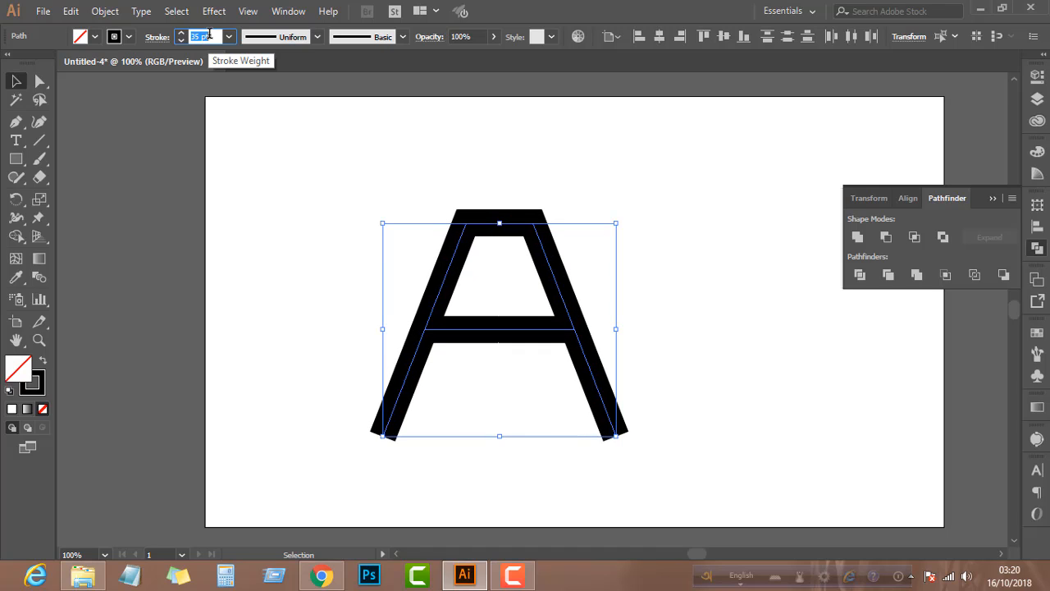
{"action": "scroll", "coordinate": [210, 34], "scroll_direction": "down", "scroll_amount": 4}
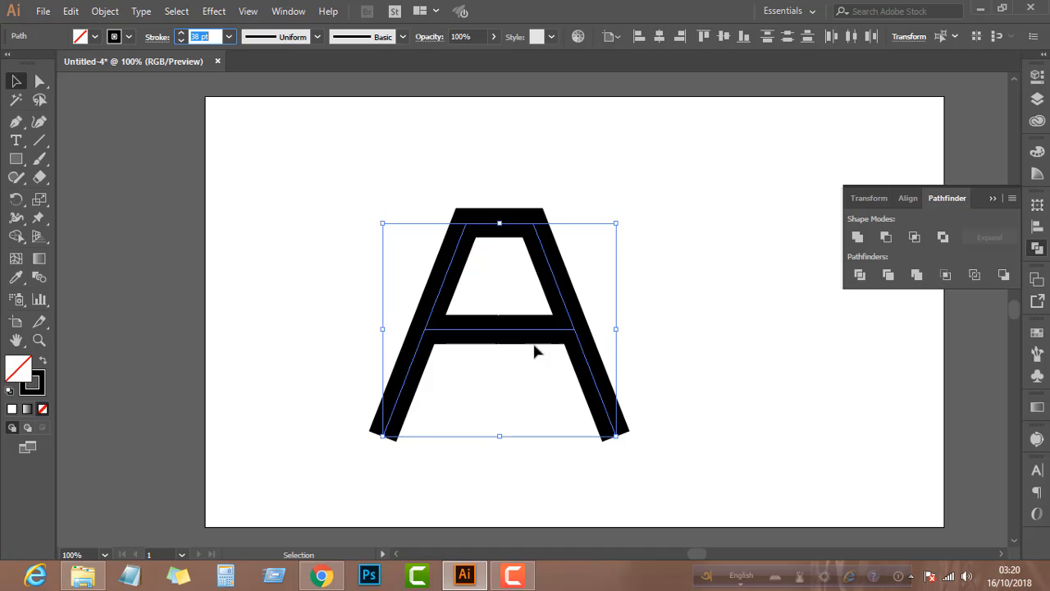
Outline the strokes of the selected paths and unite them into a single A shape
{"action": "left_click", "coordinate": [103, 11]}
{"action": "mouse_move", "coordinate": [196, 345]}
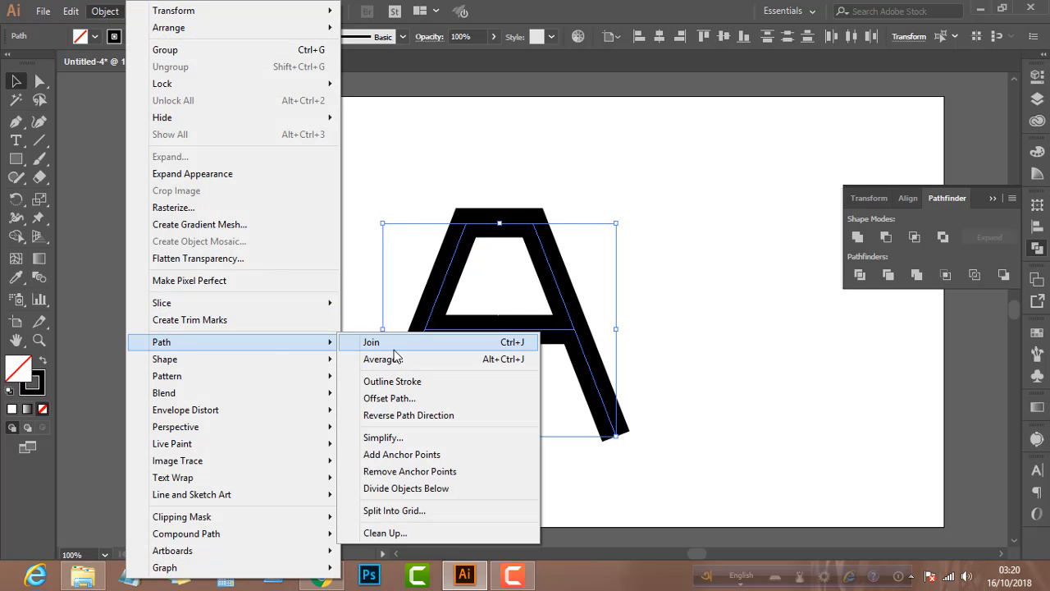
{"action": "left_click", "coordinate": [392, 382]}
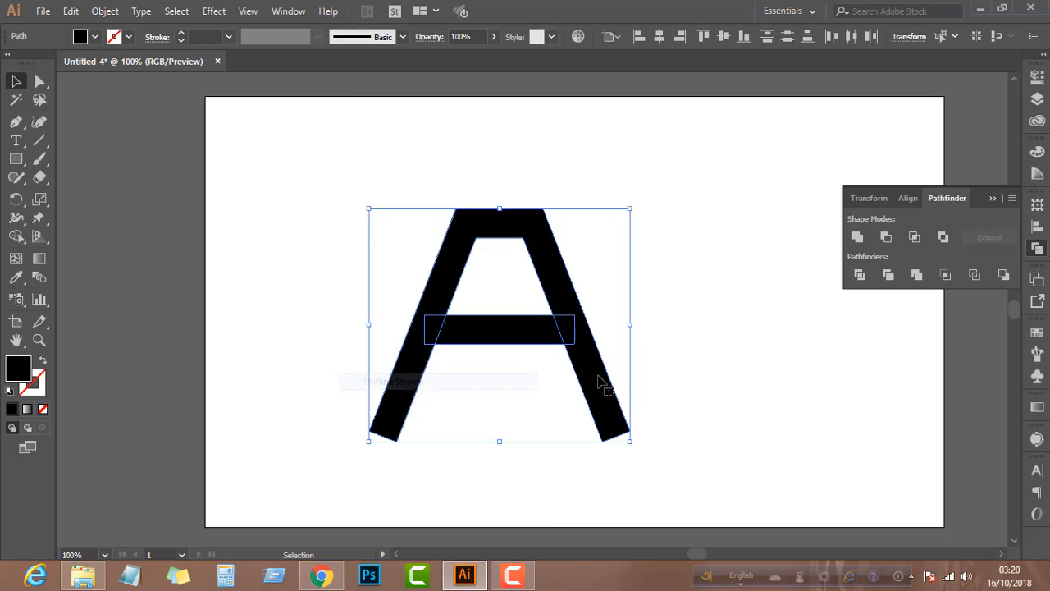
{"action": "left_click", "coordinate": [857, 236]}
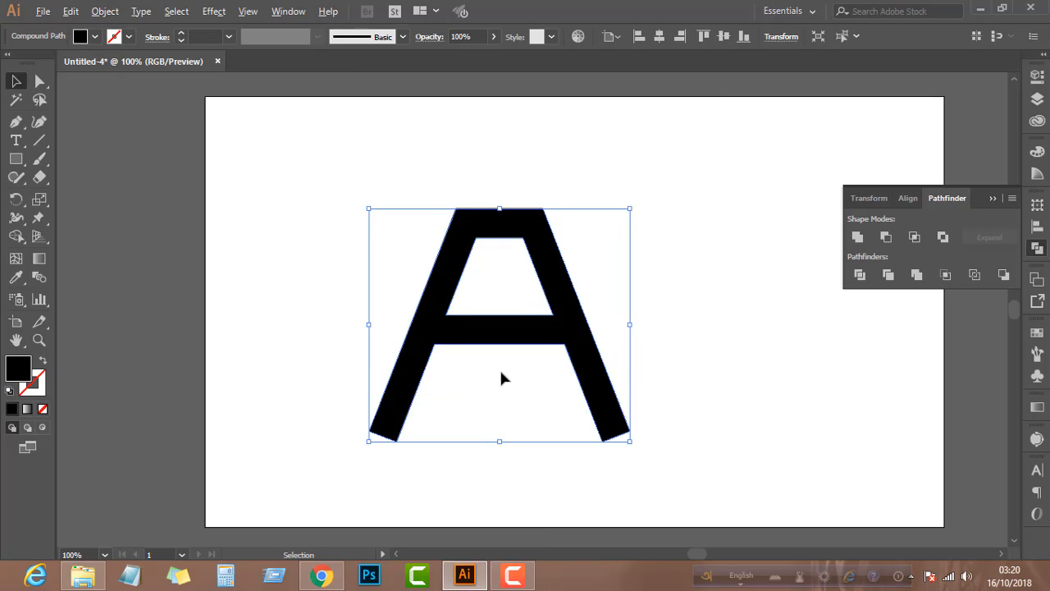
Show the rulers and place a horizontal guide along the bottom edge of the A
{"action": "scroll", "coordinate": [503, 375], "scroll_direction": "up", "scroll_amount": 2}
{"action": "scroll", "coordinate": [502, 374], "scroll_direction": "down", "scroll_amount": 1}
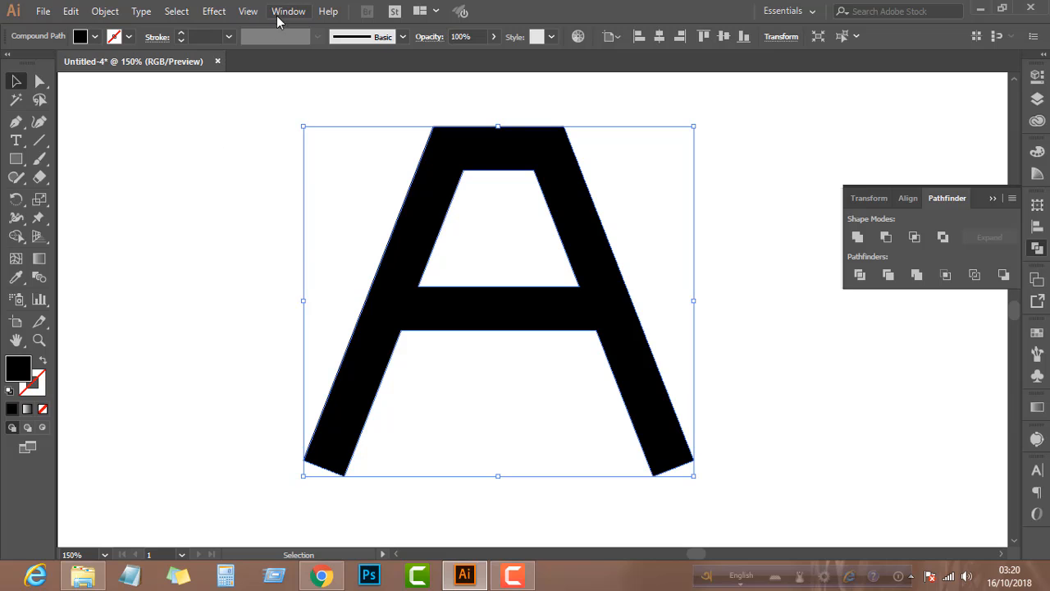
{"action": "left_click", "coordinate": [248, 11]}
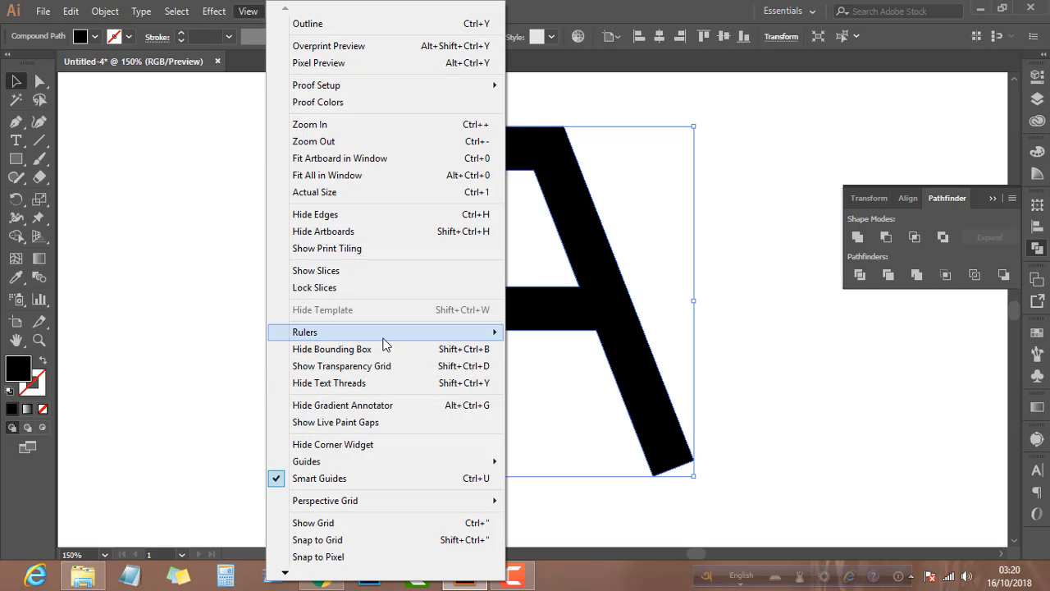
{"action": "mouse_move", "coordinate": [385, 344]}
{"action": "left_click", "coordinate": [534, 332]}
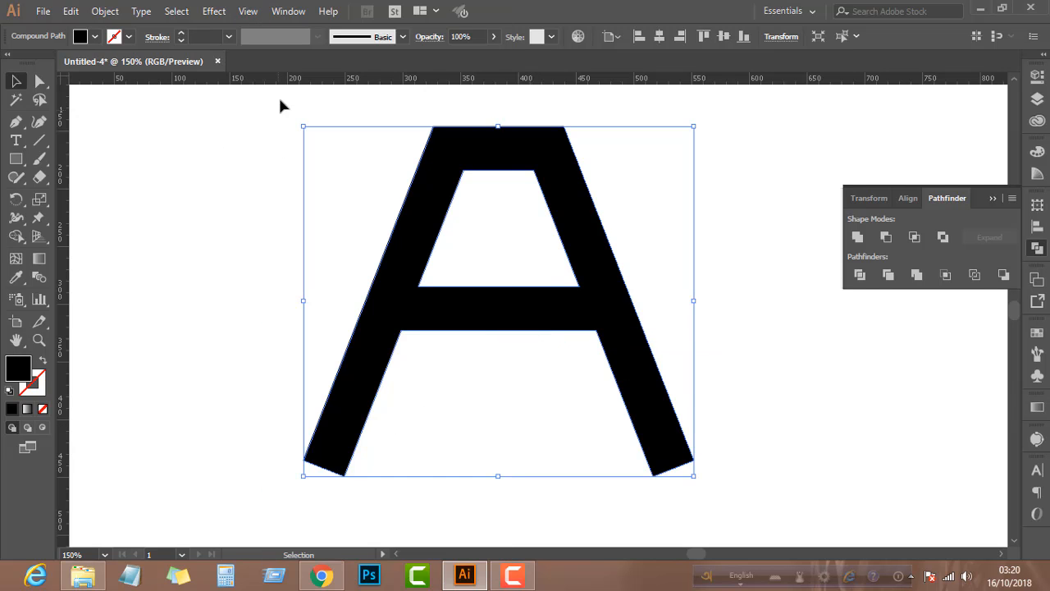
{"action": "left_click_drag", "start_coordinate": [315, 82], "coordinate": [347, 477]}
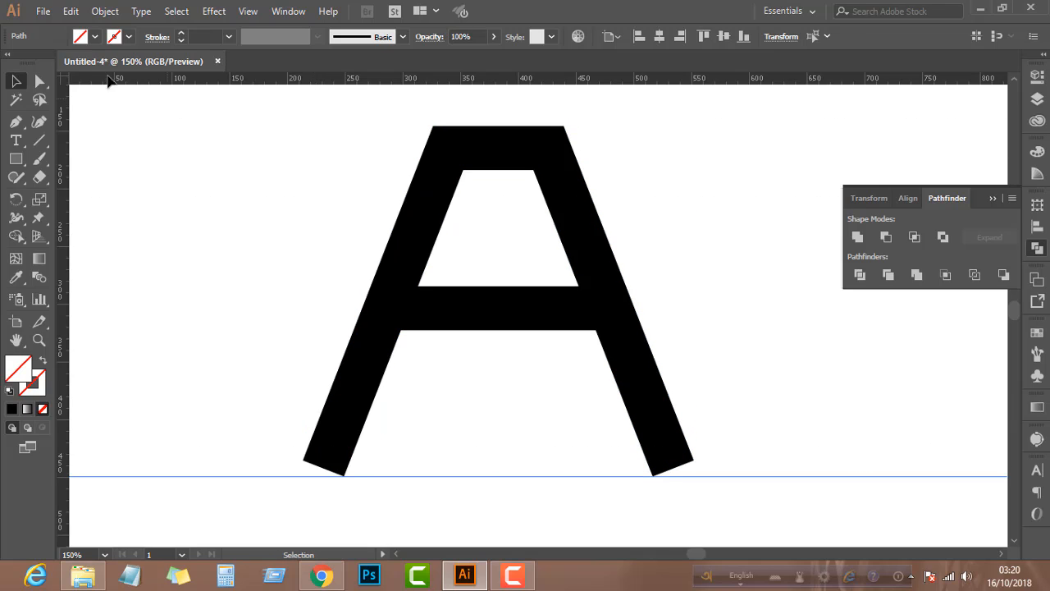
Extend the outer bottom corner of the A's left leg along its slant down to the guide with Direct Selection
{"action": "left_click", "coordinate": [39, 81]}
{"action": "left_click", "coordinate": [206, 389]}
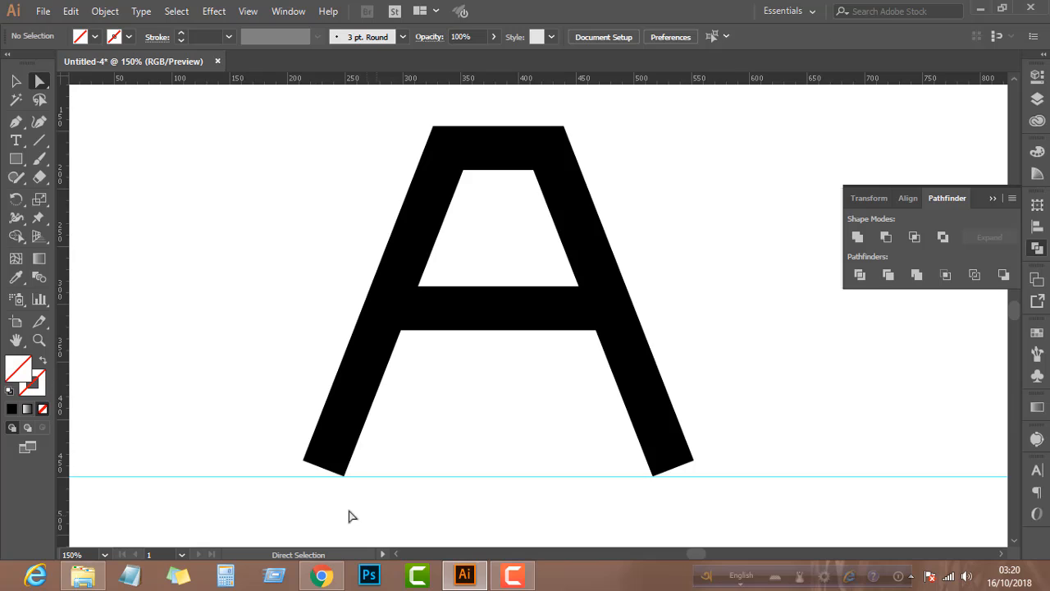
{"action": "scroll", "coordinate": [342, 497], "scroll_direction": "up", "scroll_amount": 3}
{"action": "scroll", "coordinate": [221, 432], "scroll_direction": "up", "scroll_amount": 2}
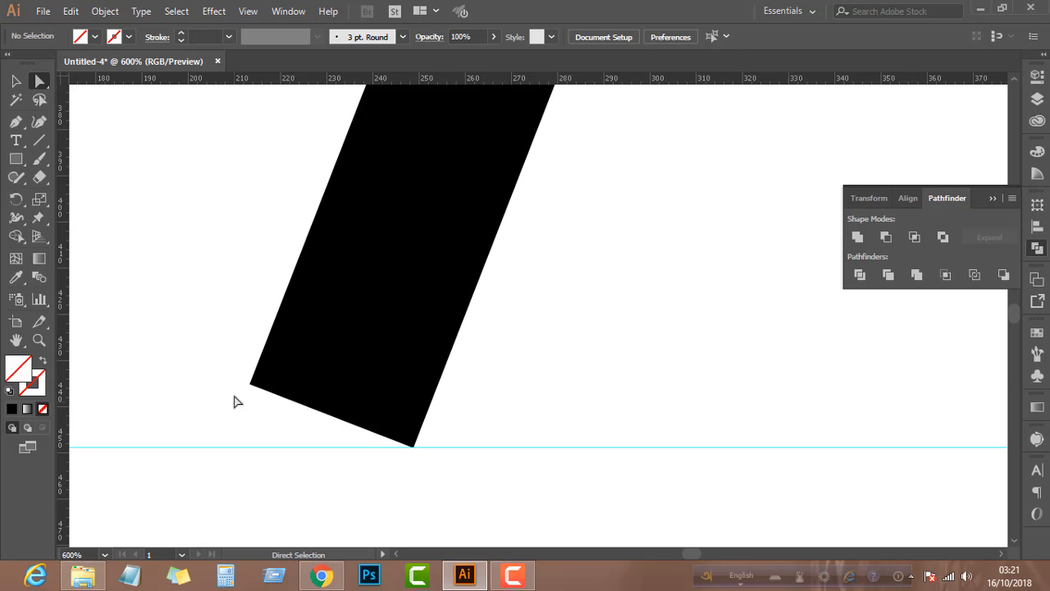
{"action": "left_click_drag", "start_coordinate": [250, 384], "coordinate": [226, 451]}
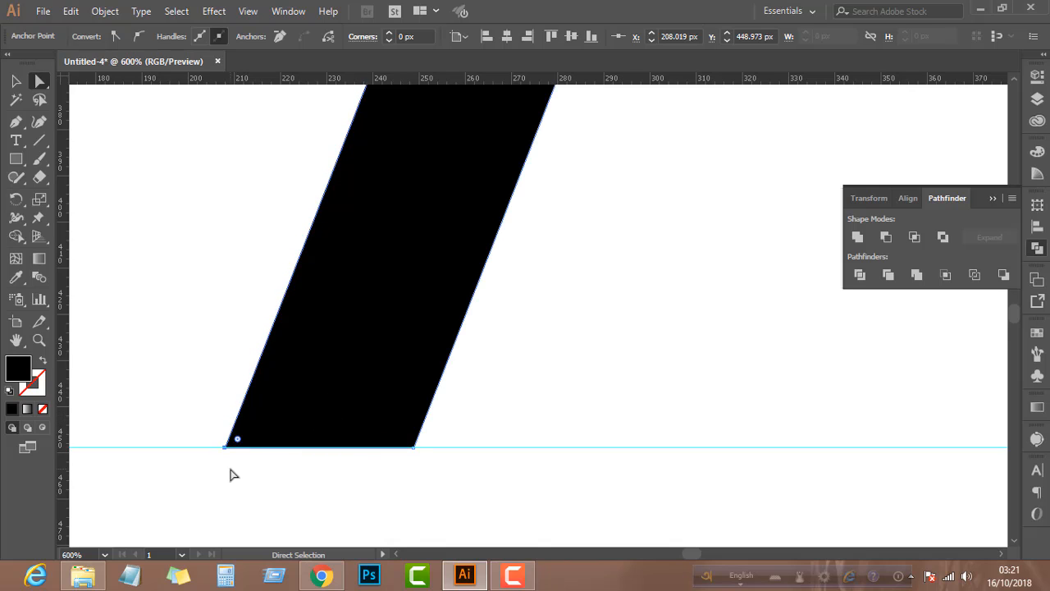
Extend the outer bottom corner of the A's right leg along its slant to the guide and deselect the shape
{"action": "scroll", "coordinate": [230, 478], "scroll_direction": "down", "scroll_amount": 3}
{"action": "scroll", "coordinate": [826, 460], "scroll_direction": "up", "scroll_amount": 3}
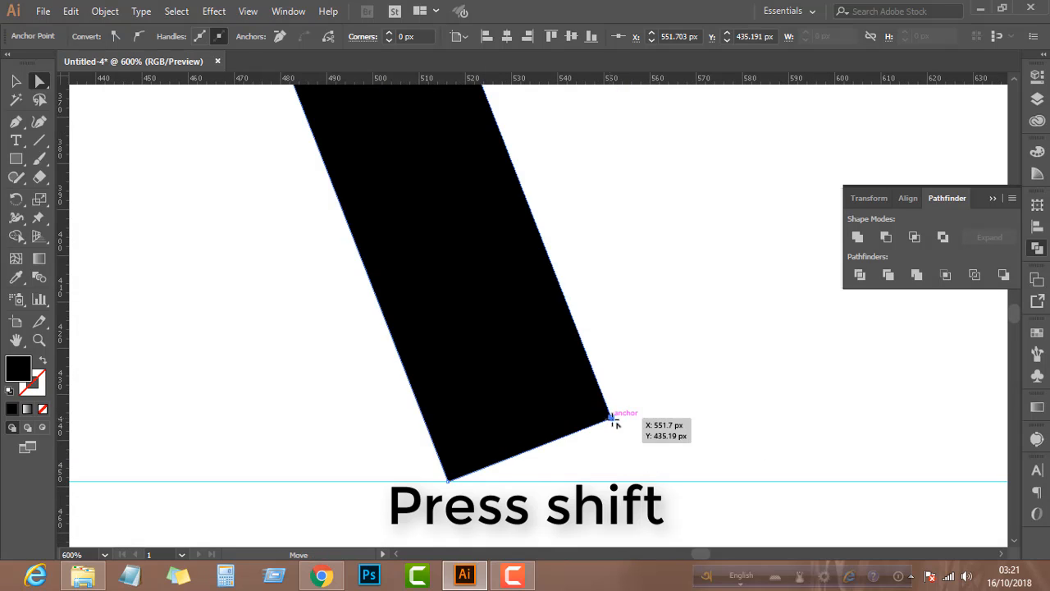
{"action": "left_click_drag", "start_coordinate": [611, 423], "coordinate": [634, 481]}
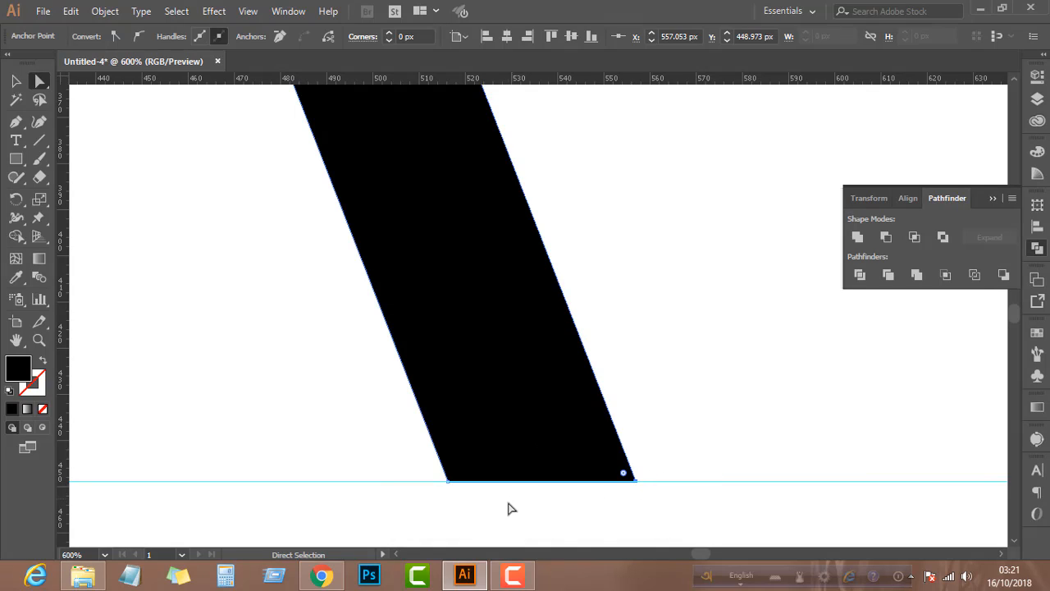
{"action": "left_click", "coordinate": [499, 509]}
Trace the A's inner opening corner by corner with the Pen tool as a closed black-filled trapezoid, then deselect it
{"action": "scroll", "coordinate": [502, 509], "scroll_direction": "down", "scroll_amount": 4, "text": "alt"}
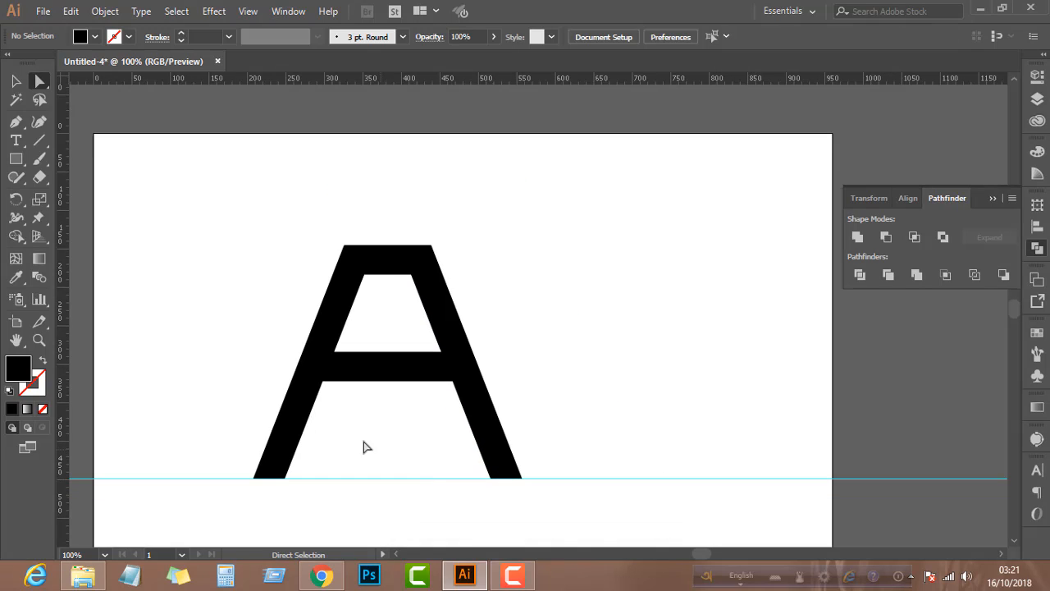
{"action": "scroll", "coordinate": [341, 431], "scroll_direction": "down", "scroll_amount": 2}
{"action": "scroll", "coordinate": [314, 422], "scroll_direction": "up", "scroll_amount": 1, "text": "alt"}
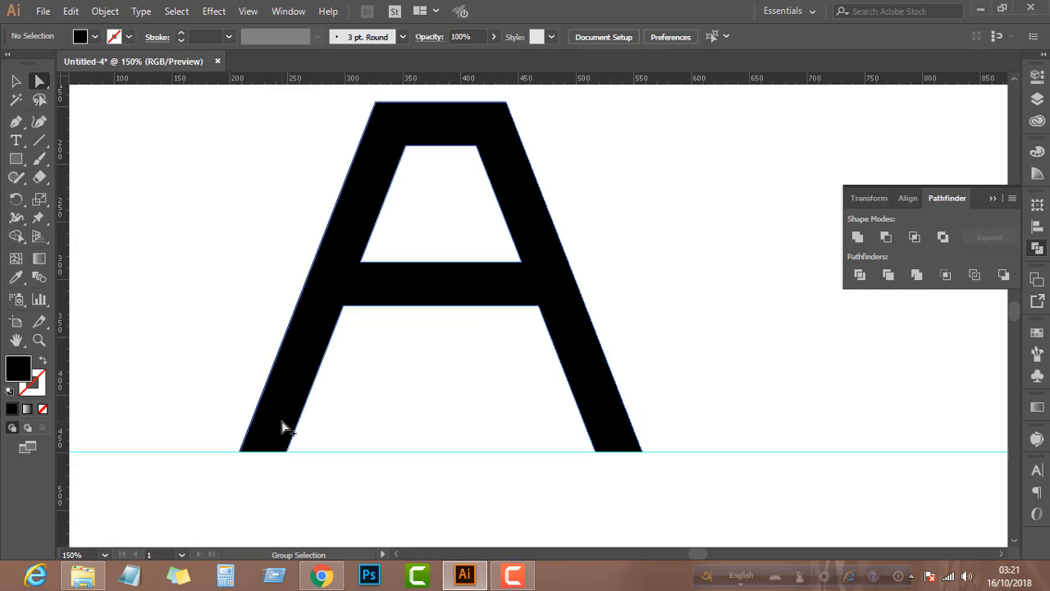
{"action": "scroll", "coordinate": [333, 382], "scroll_direction": "up", "scroll_amount": 2}
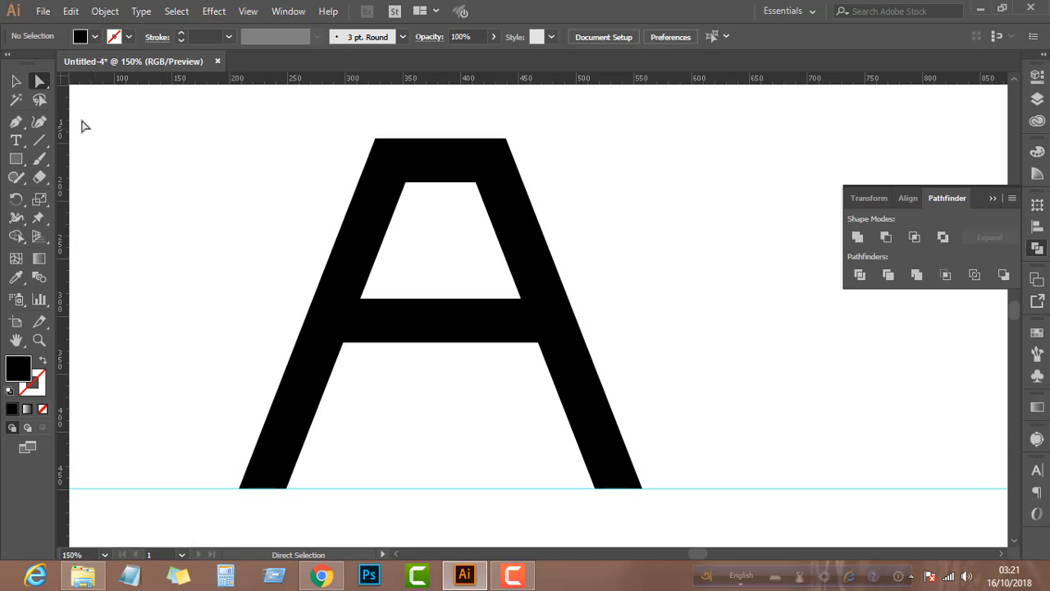
{"action": "left_click", "coordinate": [16, 122]}
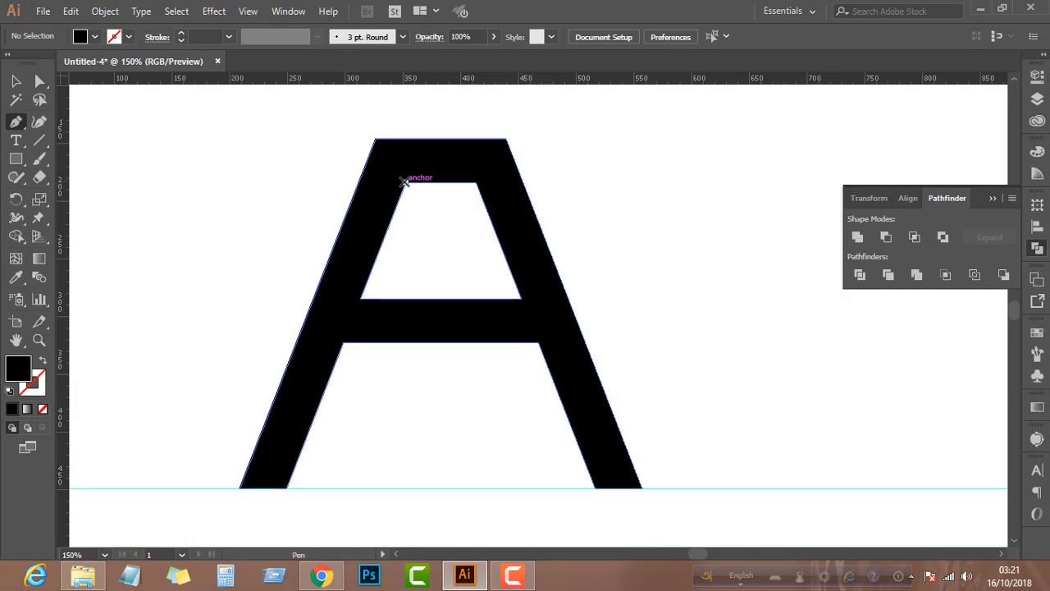
{"action": "left_click", "coordinate": [404, 181]}
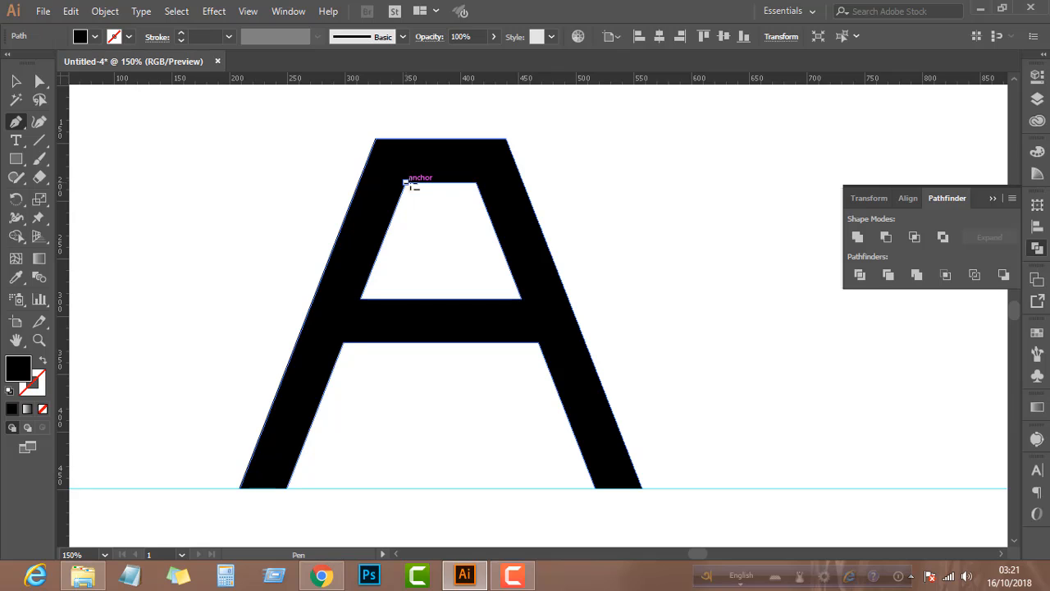
{"action": "left_click", "coordinate": [475, 182]}
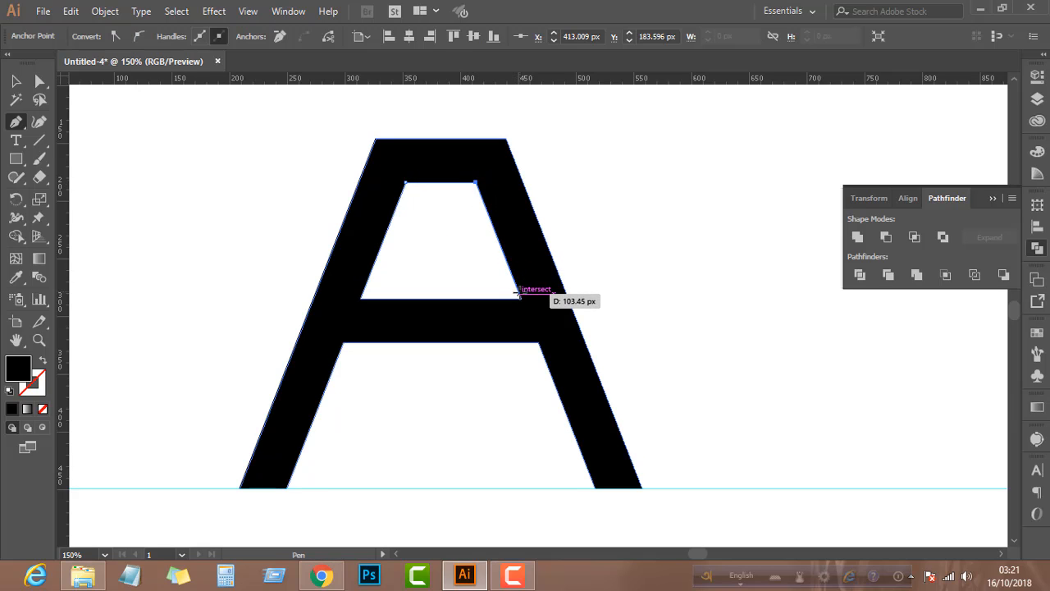
{"action": "left_click", "coordinate": [520, 298]}
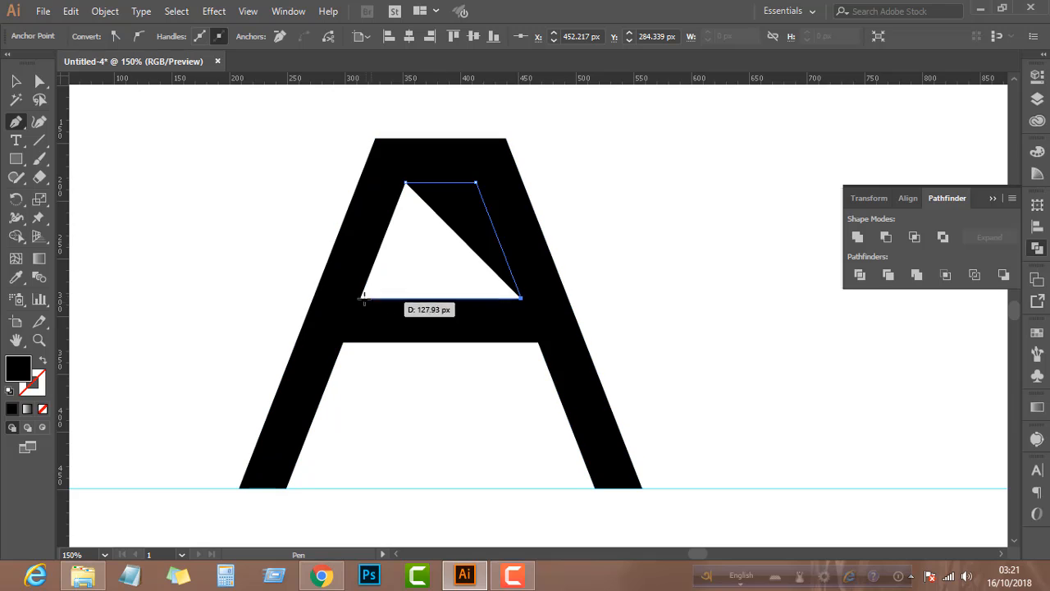
{"action": "left_click", "coordinate": [360, 297]}
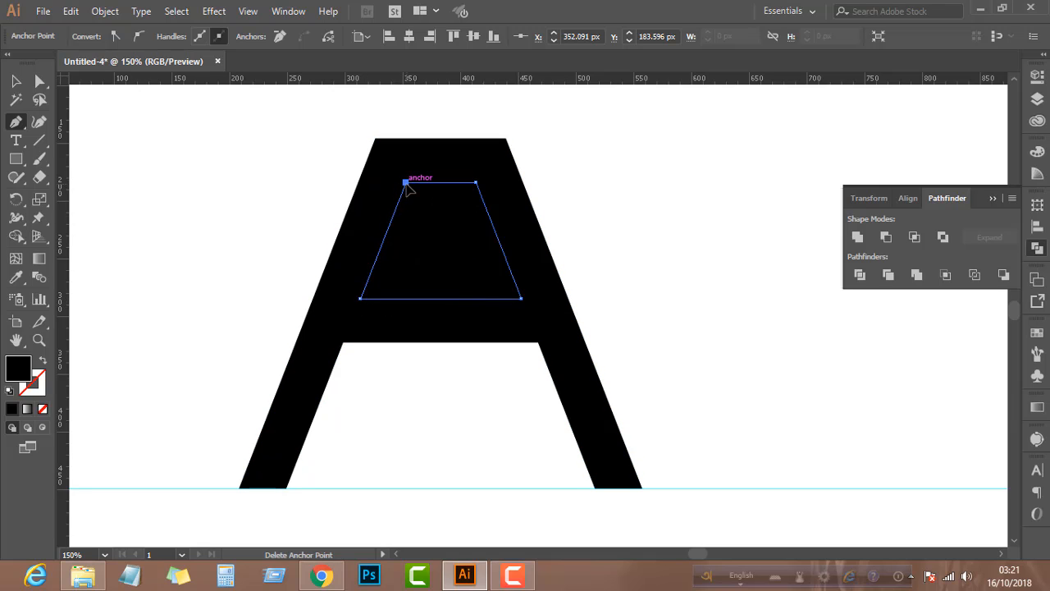
{"action": "left_click", "coordinate": [406, 181]}
{"action": "left_click", "coordinate": [15, 81]}
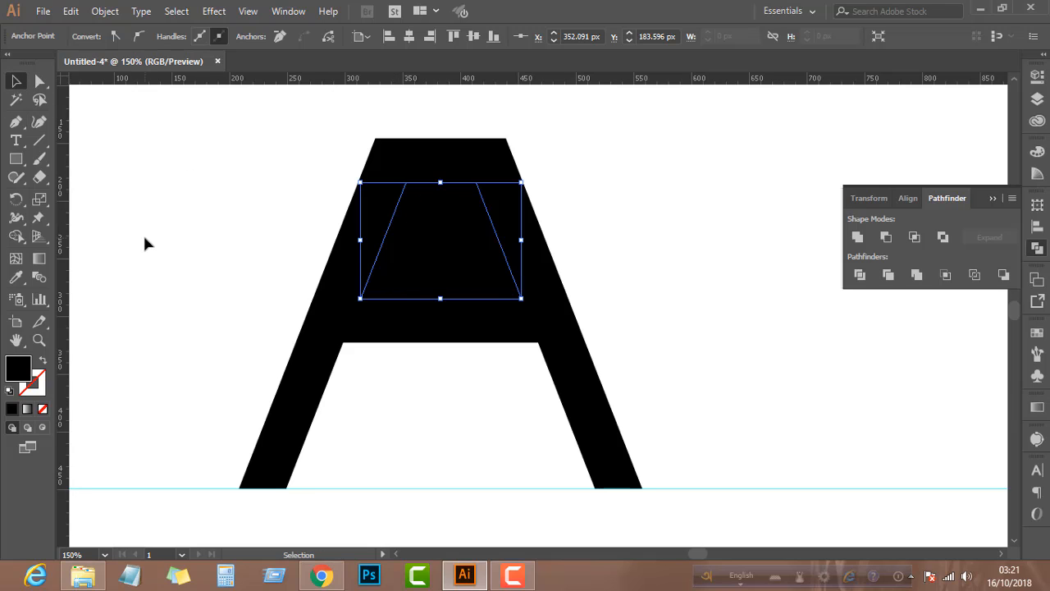
{"action": "left_click", "coordinate": [148, 208]}
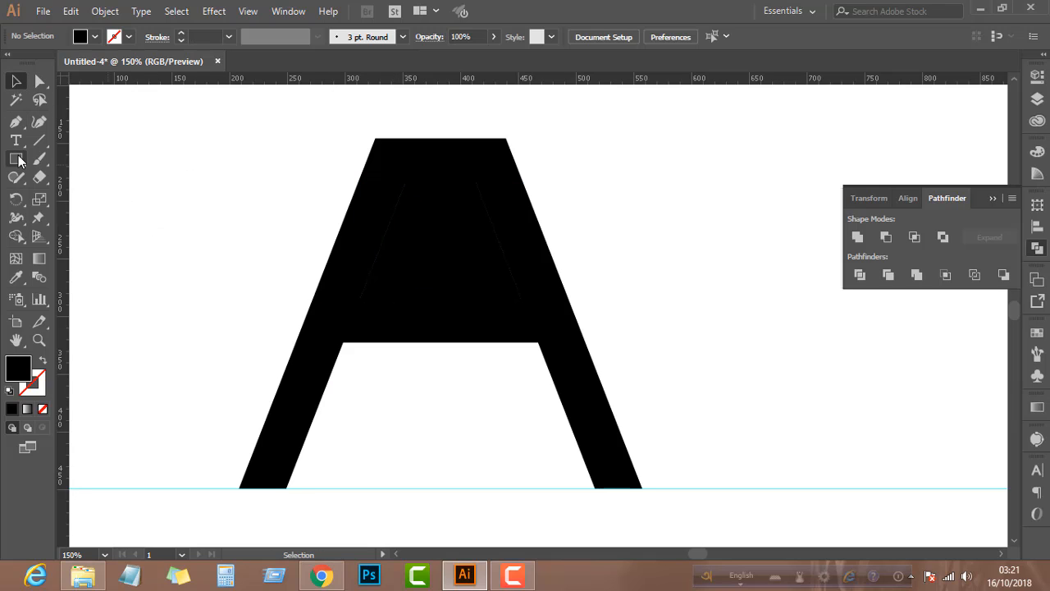
Draw a horizontal line from outside the A's left side to the upper-left corner of the inner trapezoid
{"action": "left_click", "coordinate": [40, 140]}
{"action": "scroll", "coordinate": [394, 181], "scroll_direction": "up", "scroll_amount": 2}
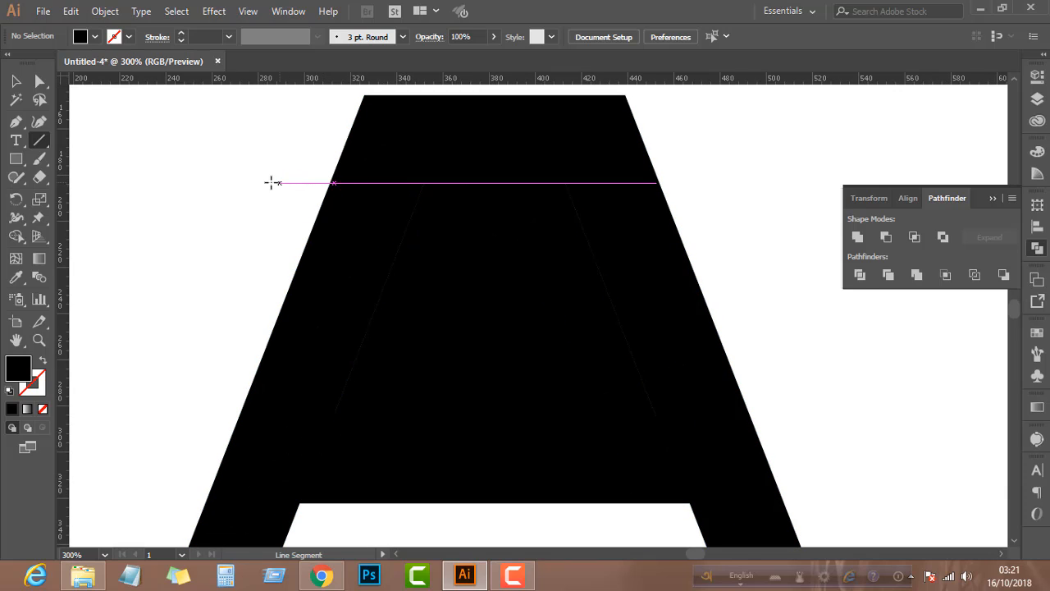
{"action": "left_click_drag", "start_coordinate": [271, 182], "coordinate": [424, 182]}
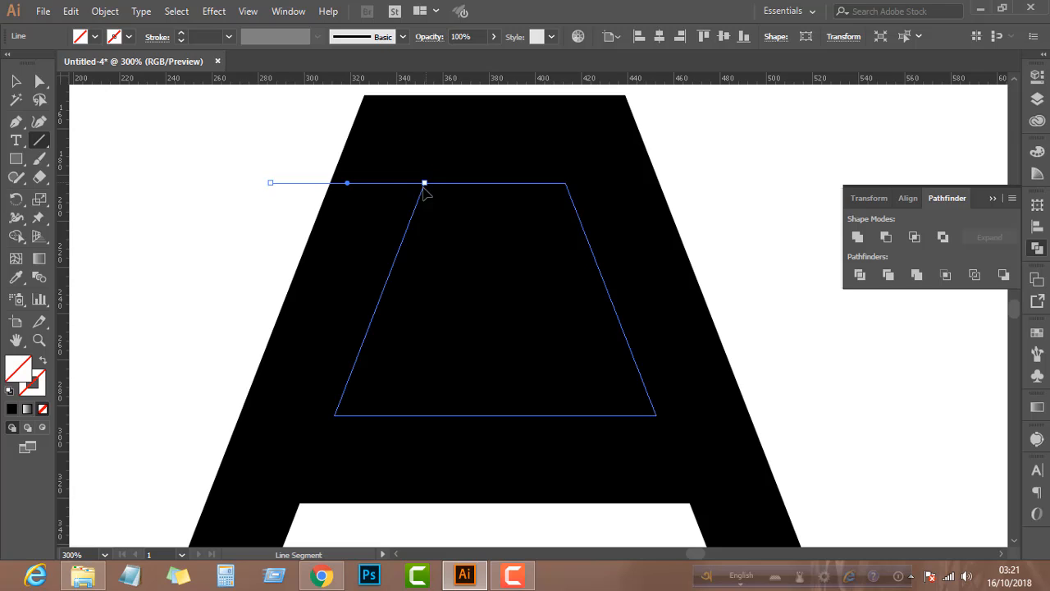
{"action": "left_click", "coordinate": [17, 83]}
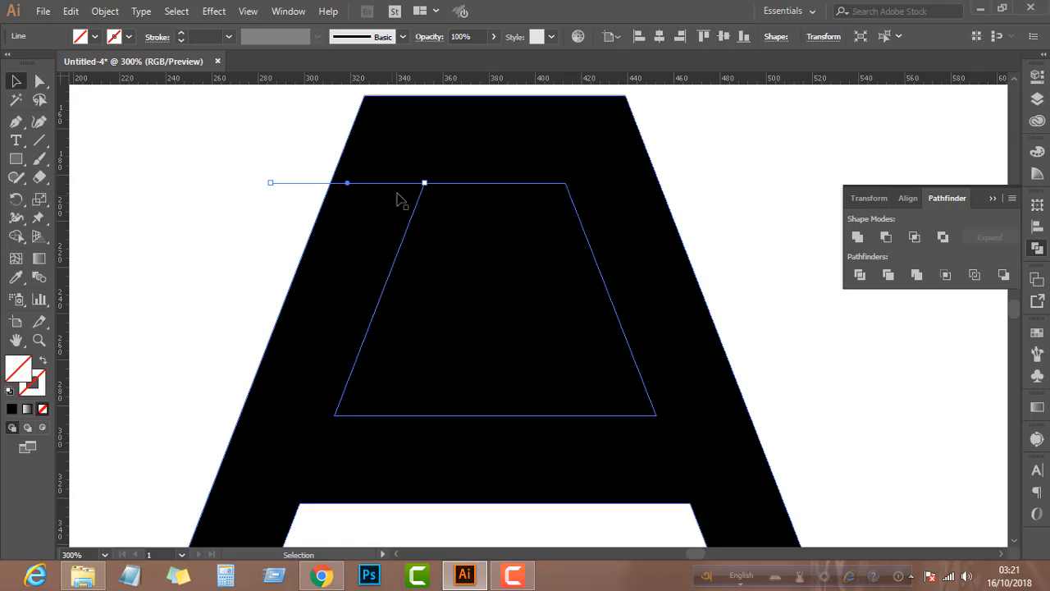
Duplicate the horizontal line down near the trapezoid's lower-left corner, then split the A along the upper line with Divide Objects Below
{"action": "left_click_drag", "start_coordinate": [386, 193], "coordinate": [304, 405]}
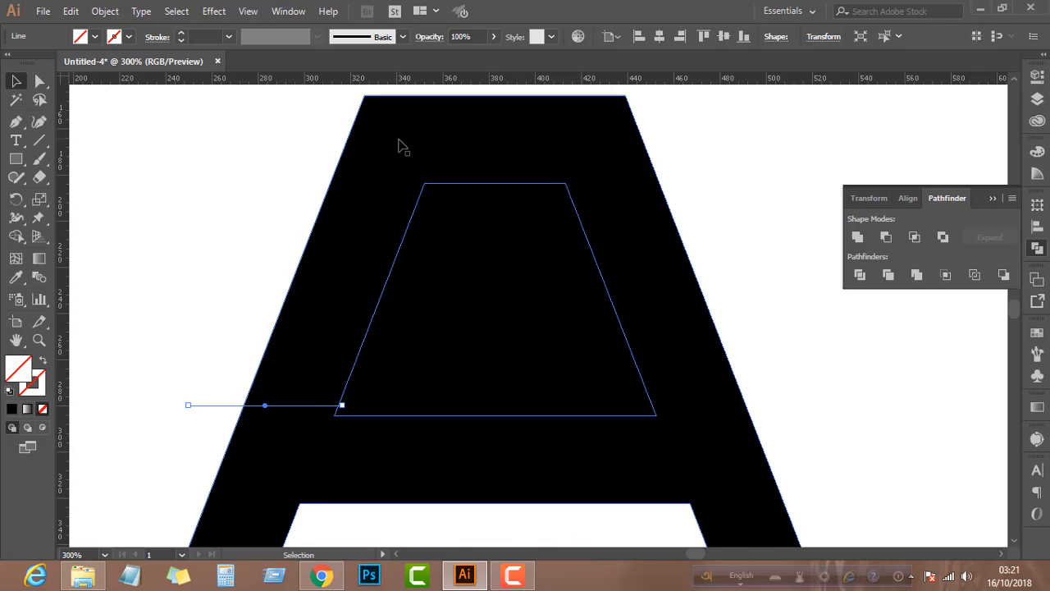
{"action": "left_click", "coordinate": [382, 183]}
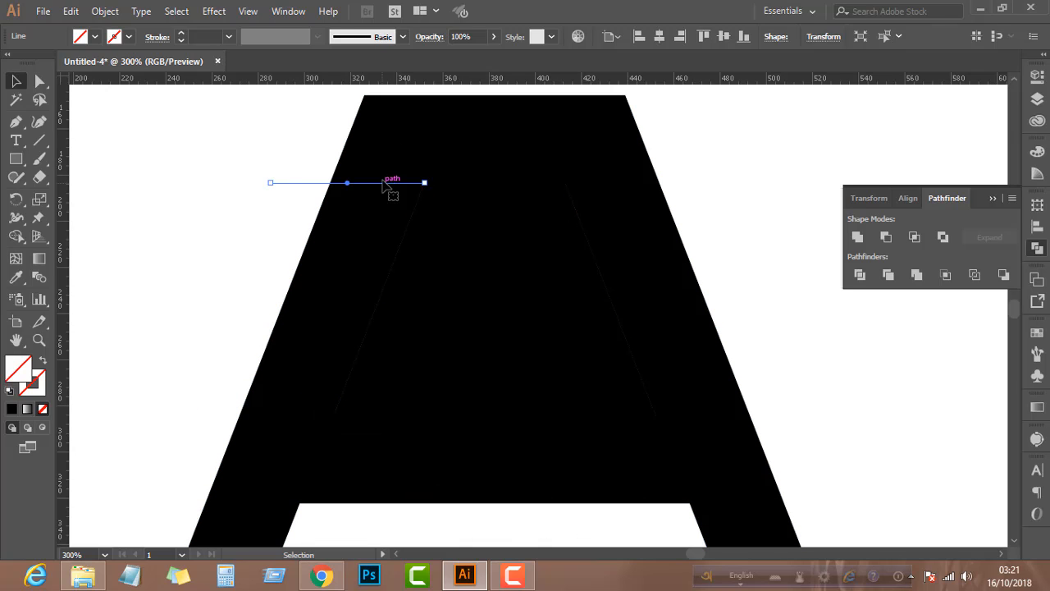
{"action": "left_click", "coordinate": [105, 11]}
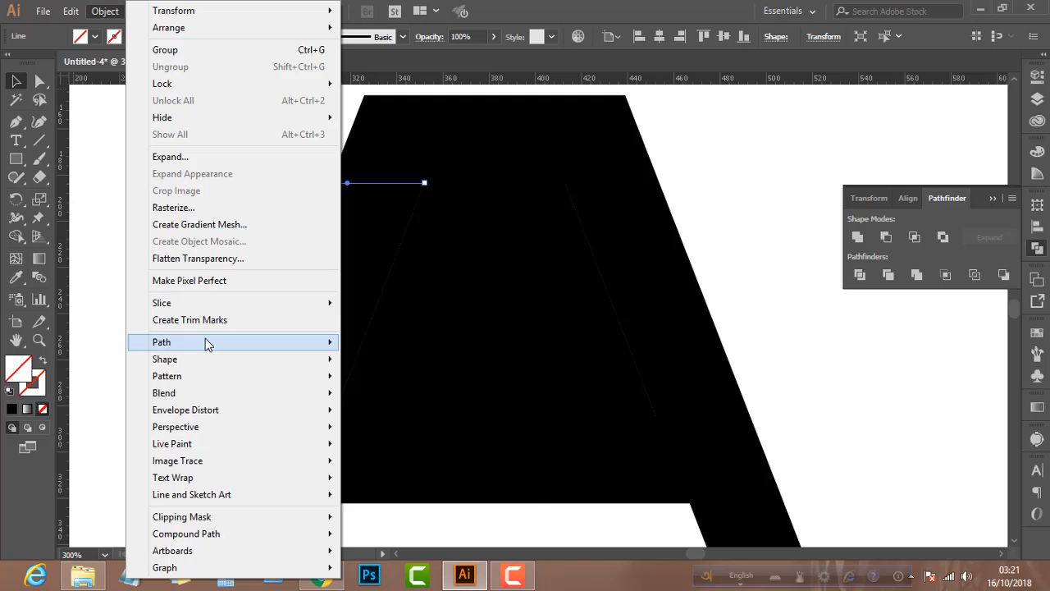
{"action": "mouse_move", "coordinate": [237, 341]}
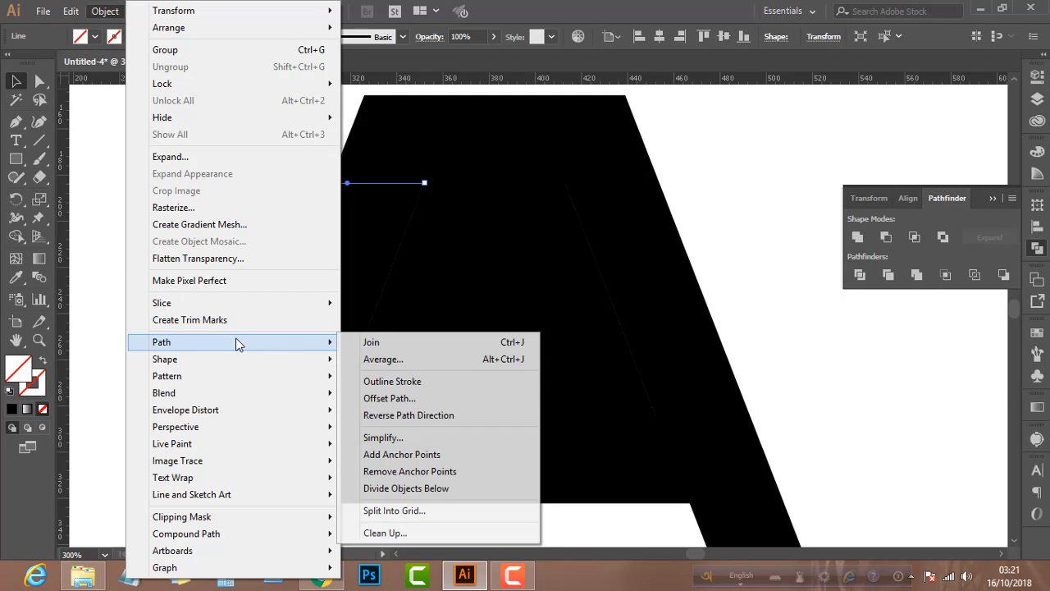
{"action": "left_click", "coordinate": [395, 489]}
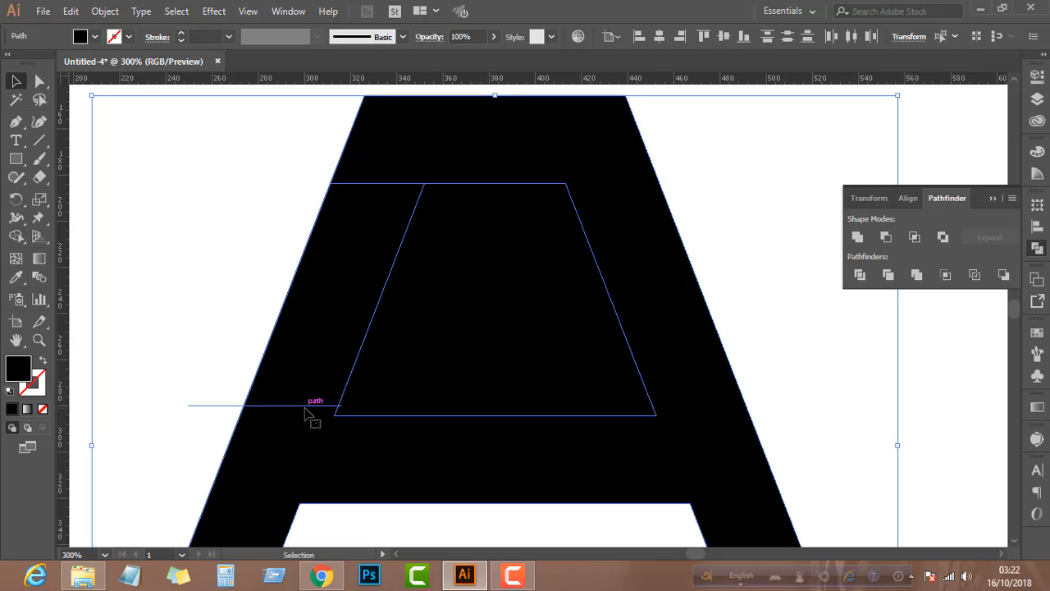
Move the lower line level with the trapezoid's bottom edge and split the A along it with Divide Objects Below
{"action": "left_click", "coordinate": [305, 406]}
{"action": "left_click_drag", "start_coordinate": [303, 411], "coordinate": [302, 420]}
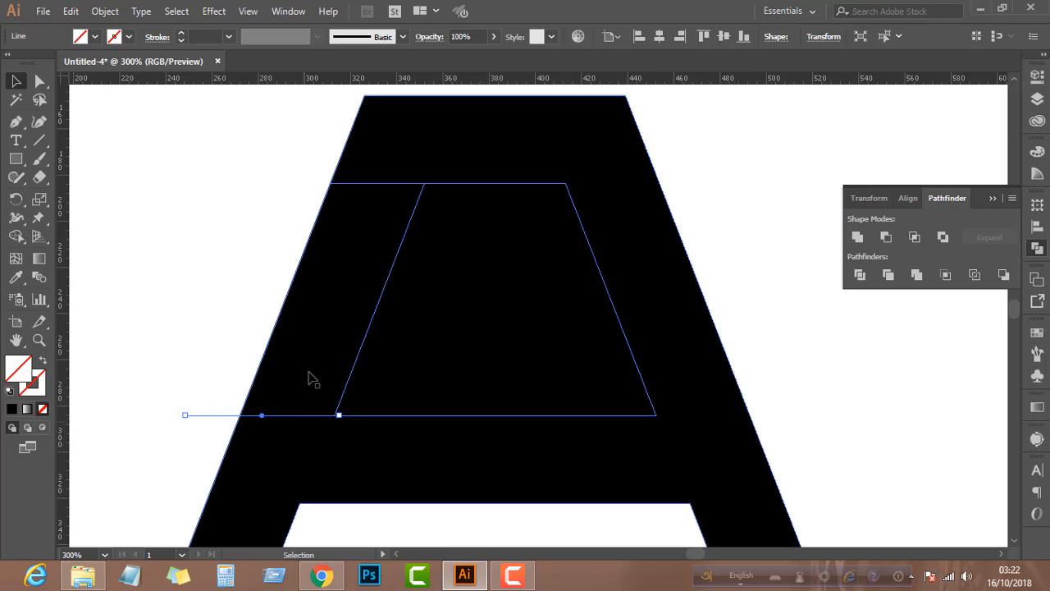
{"action": "left_click", "coordinate": [102, 11]}
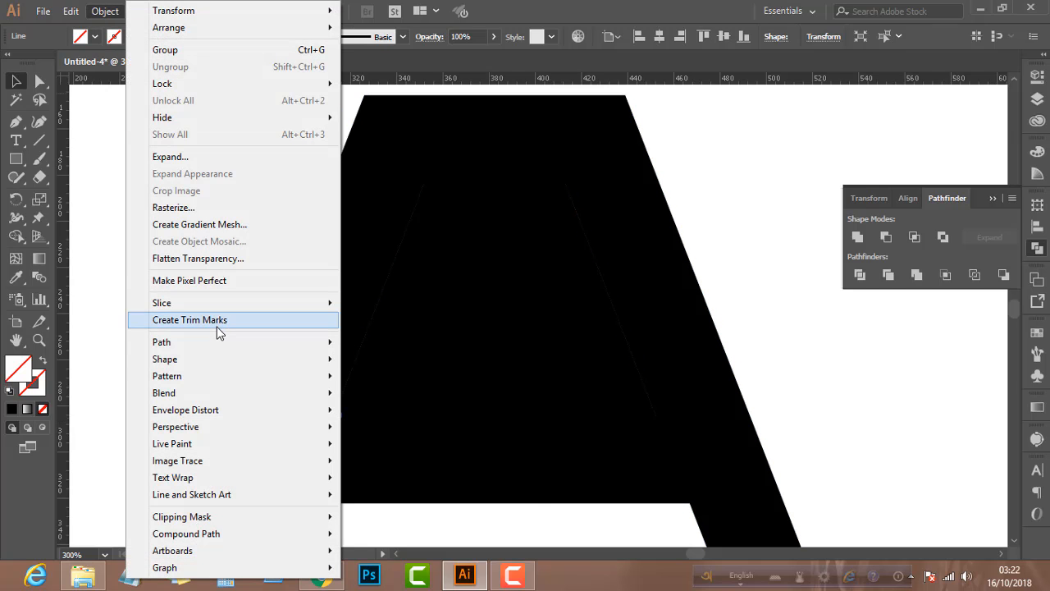
{"action": "mouse_move", "coordinate": [224, 343]}
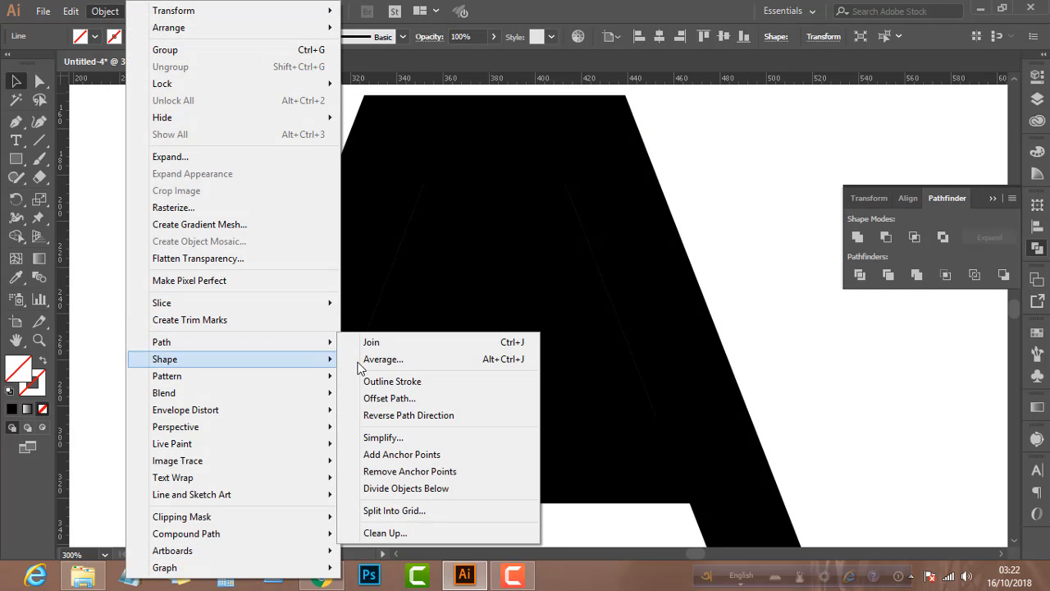
{"action": "left_click", "coordinate": [379, 488]}
Delete the slanted piece of the A's left side between the two horizontal cuts
{"action": "left_click", "coordinate": [181, 315]}
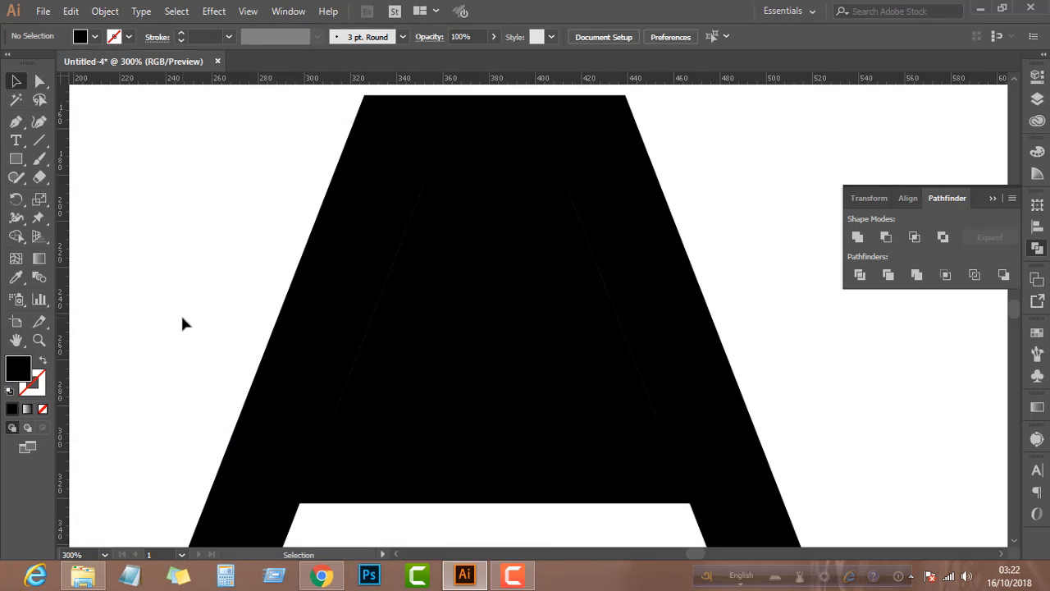
{"action": "left_click", "coordinate": [321, 323]}
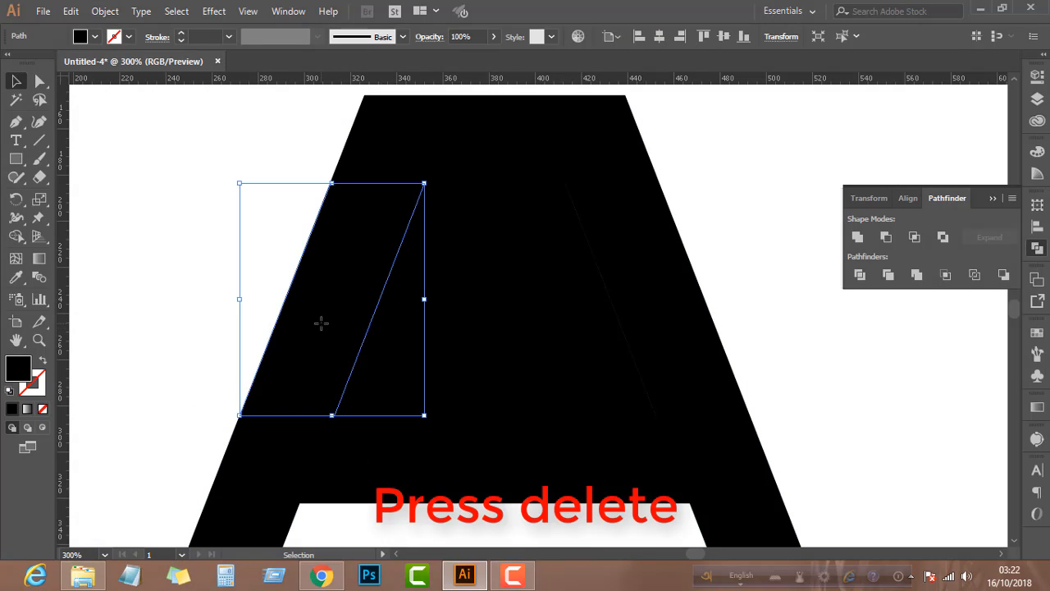
{"action": "key", "text": "Delete"}
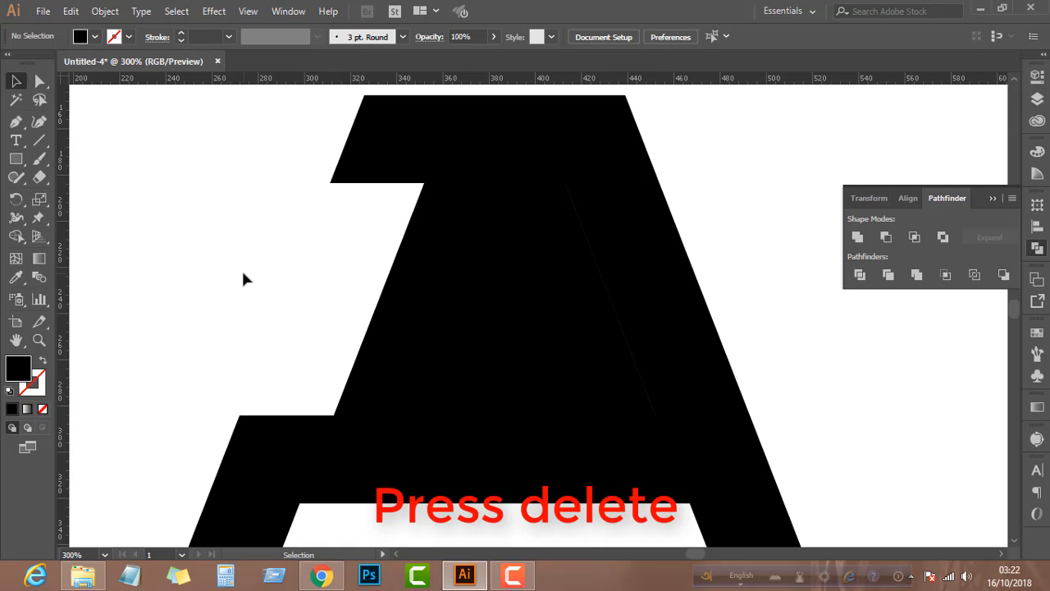
Shrink the inner trapezoid proportionally about its centre and shift it slightly left, leaving a white gap inside the A
{"action": "scroll", "coordinate": [435, 337], "scroll_direction": "down", "scroll_amount": 1}
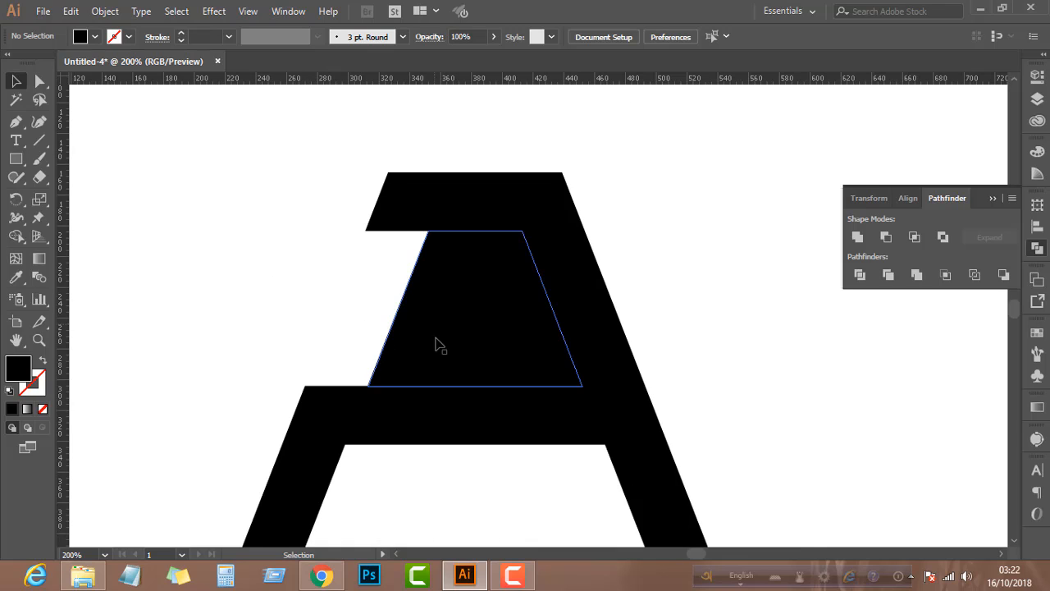
{"action": "scroll", "coordinate": [434, 338], "scroll_direction": "up", "scroll_amount": 1}
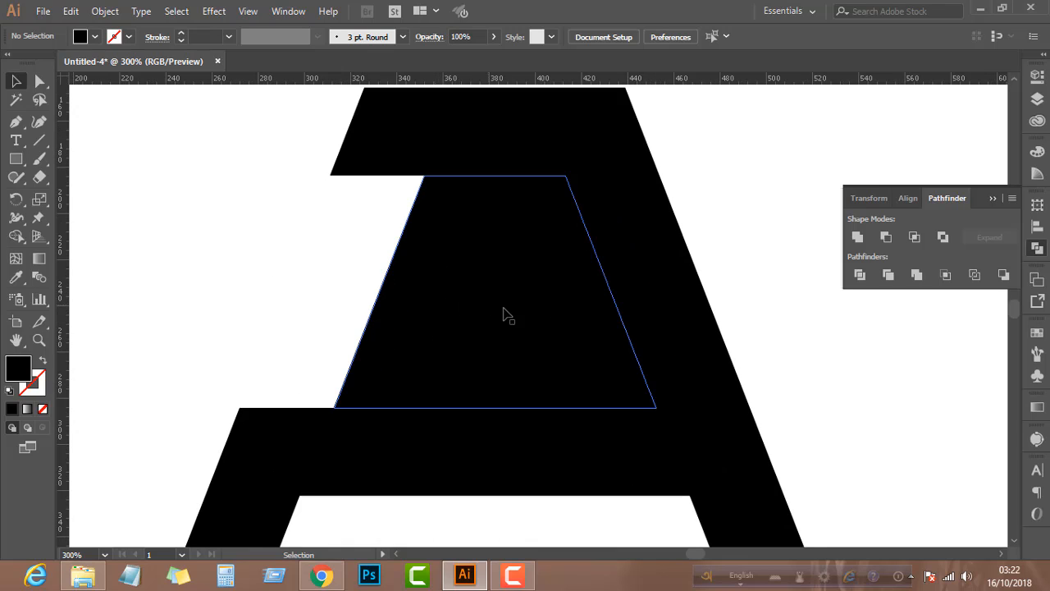
{"action": "left_click", "coordinate": [454, 283]}
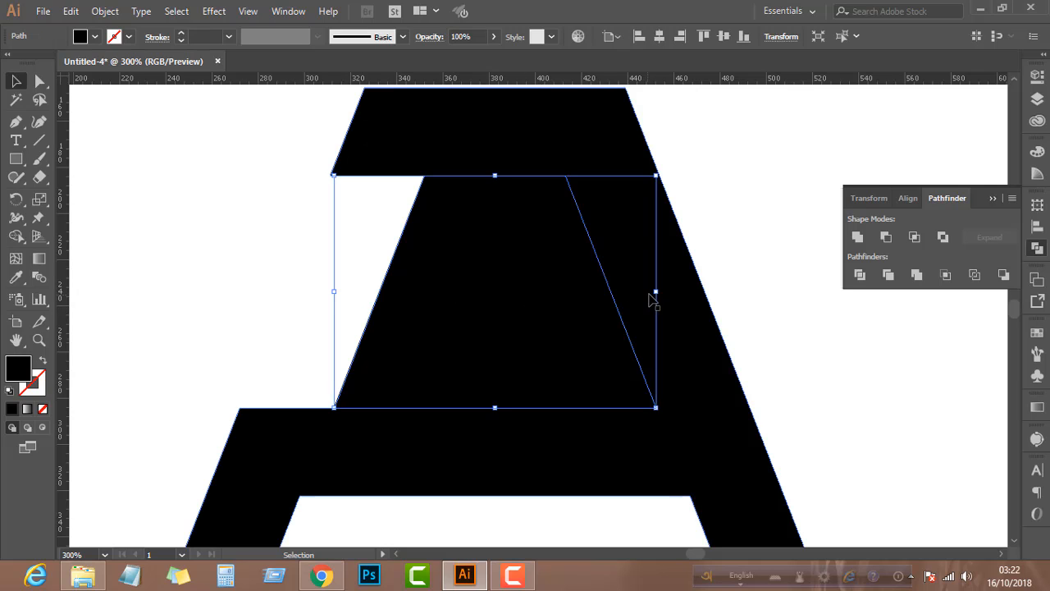
{"action": "left_click_drag", "start_coordinate": [655, 292], "coordinate": [594, 294]}
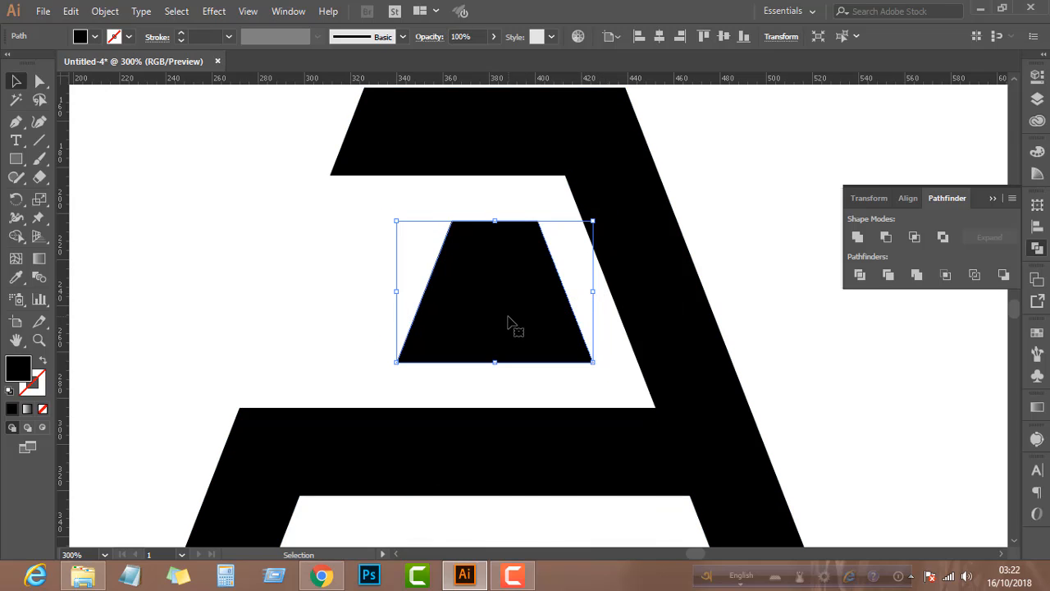
{"action": "left_click_drag", "start_coordinate": [511, 326], "coordinate": [502, 319]}
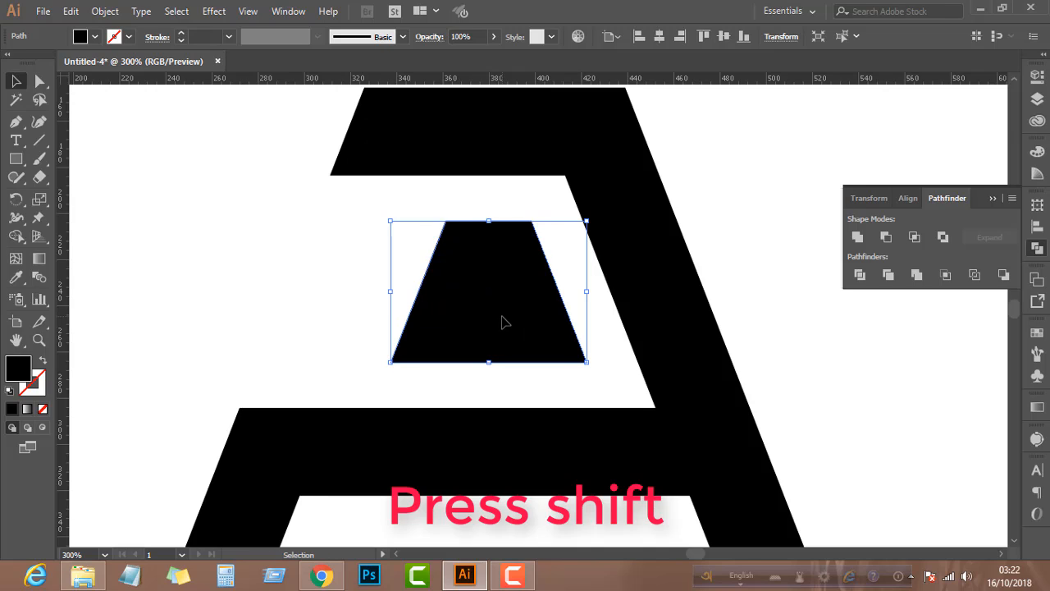
Draw a slanted helper line joining the A's two outer left corners across the cut-out section
{"action": "left_click", "coordinate": [39, 81]}
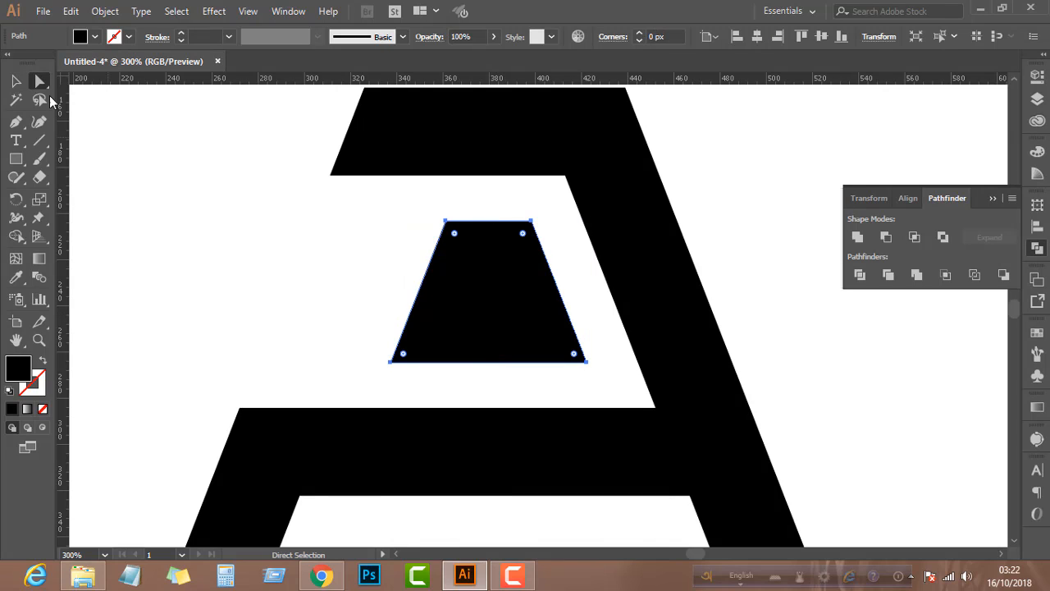
{"action": "left_click", "coordinate": [39, 140]}
{"action": "mouse_move", "coordinate": [330, 175]}
{"action": "left_mouse_down"}
{"action": "mouse_move", "coordinate": [305, 205]}
{"action": "mouse_move", "coordinate": [240, 407]}
{"action": "left_mouse_up"}
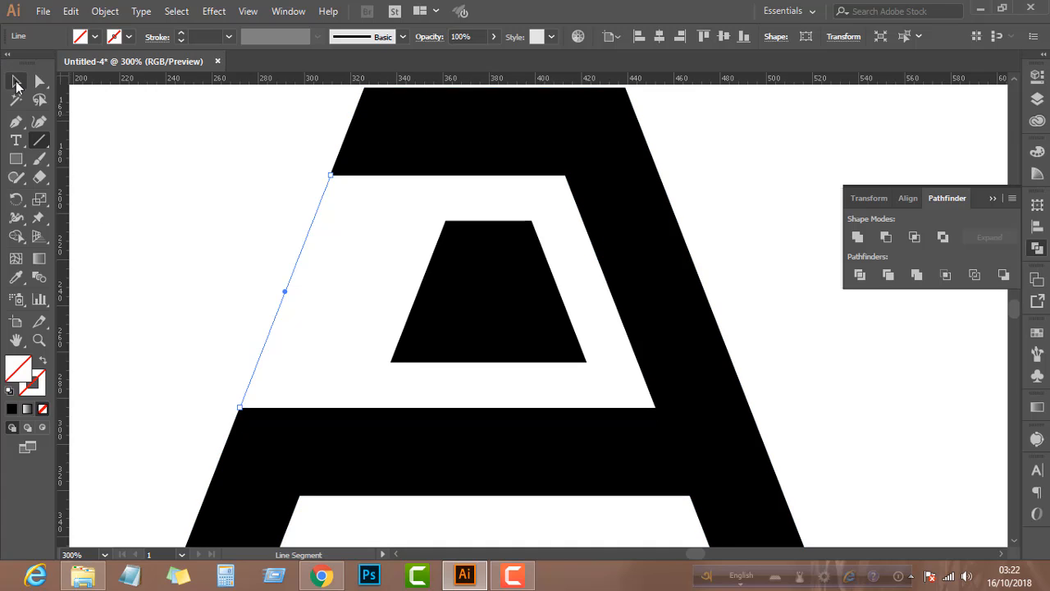
Stretch the inner trapezoid's left side horizontally to the slanted helper line by moving both left anchor points, then deselect it
{"action": "left_click", "coordinate": [39, 80]}
{"action": "left_click", "coordinate": [366, 261]}
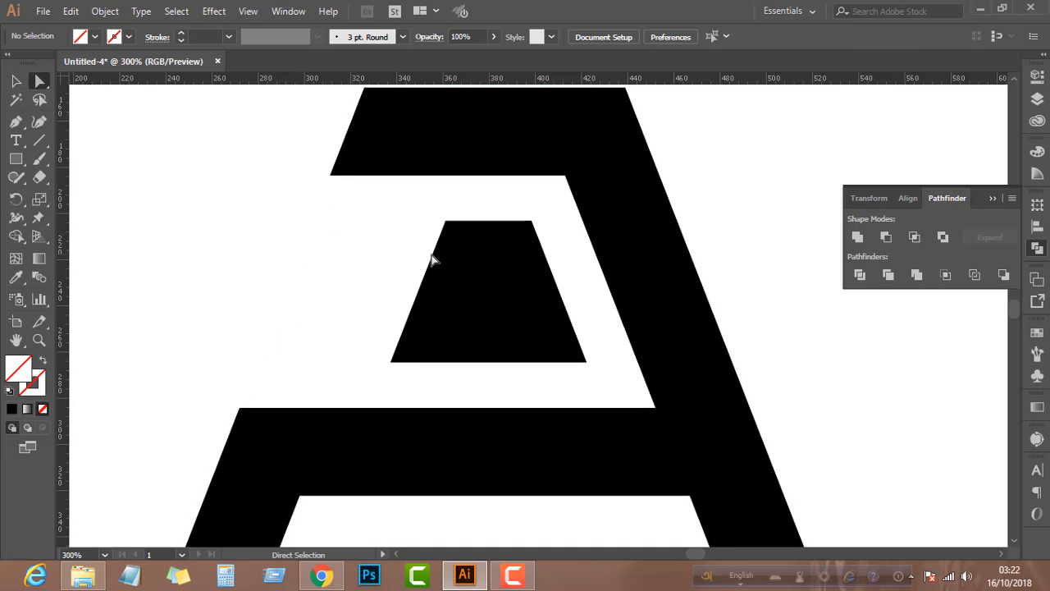
{"action": "left_click", "coordinate": [445, 226]}
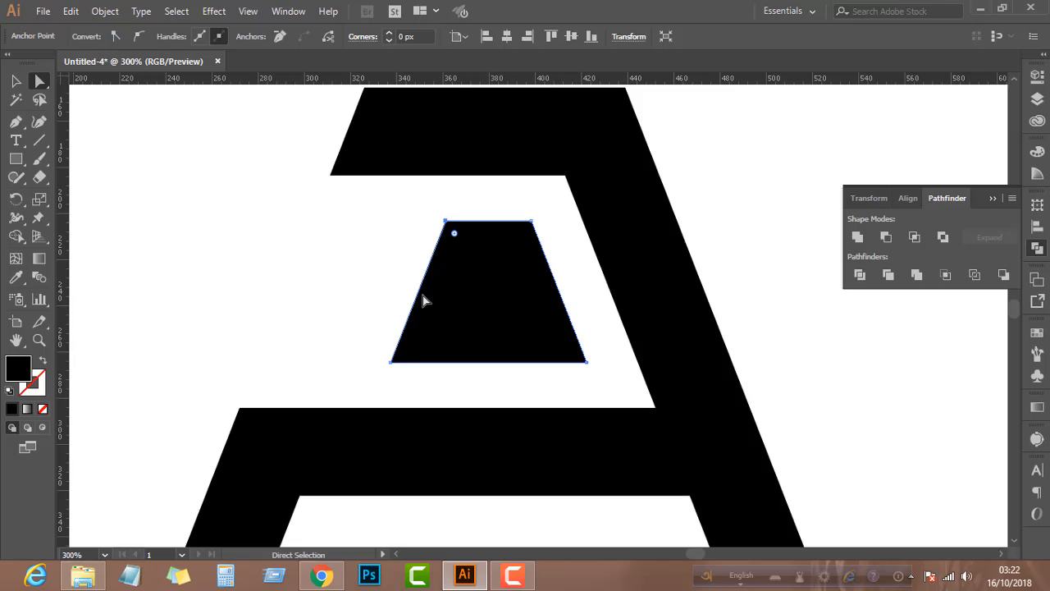
{"action": "left_click", "coordinate": [390, 361]}
{"action": "left_click_drag", "start_coordinate": [390, 362], "coordinate": [256, 348]}
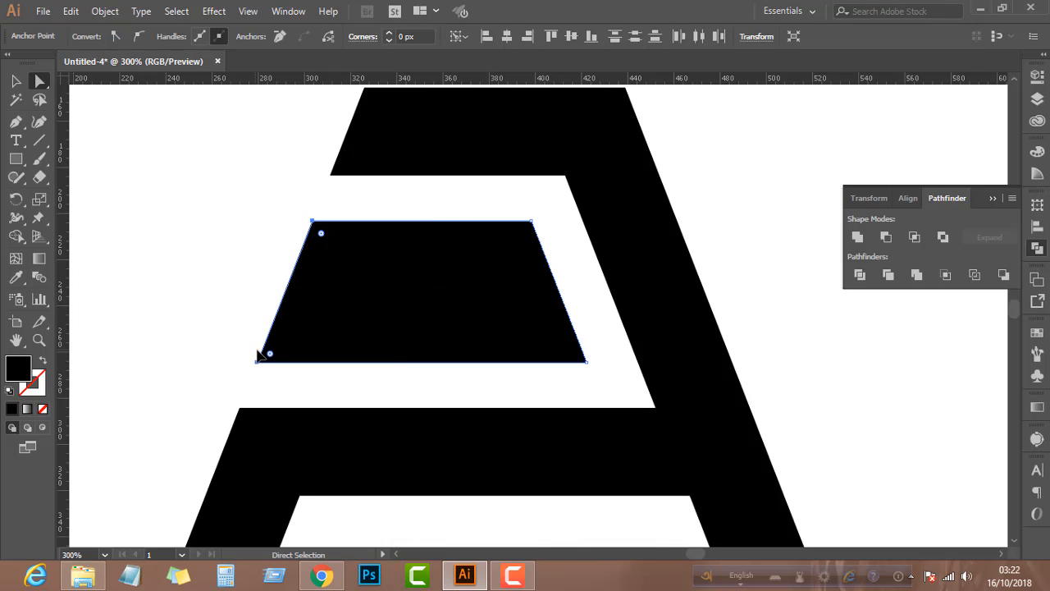
{"action": "left_click", "coordinate": [282, 392]}
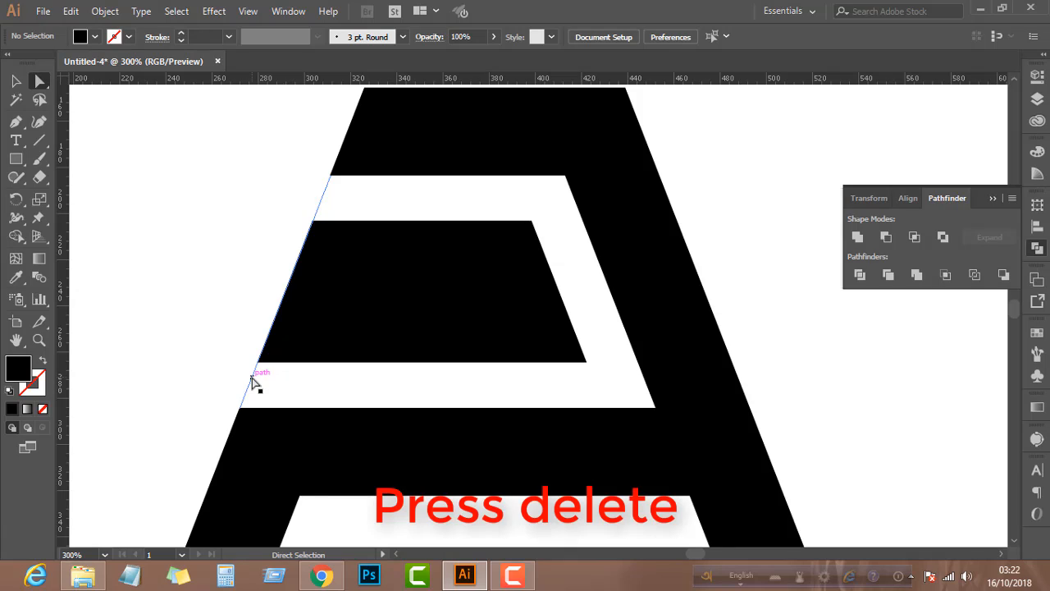
Delete the slanted helper line and the horizontal guide beneath the A's feet
{"action": "left_click", "coordinate": [15, 80]}
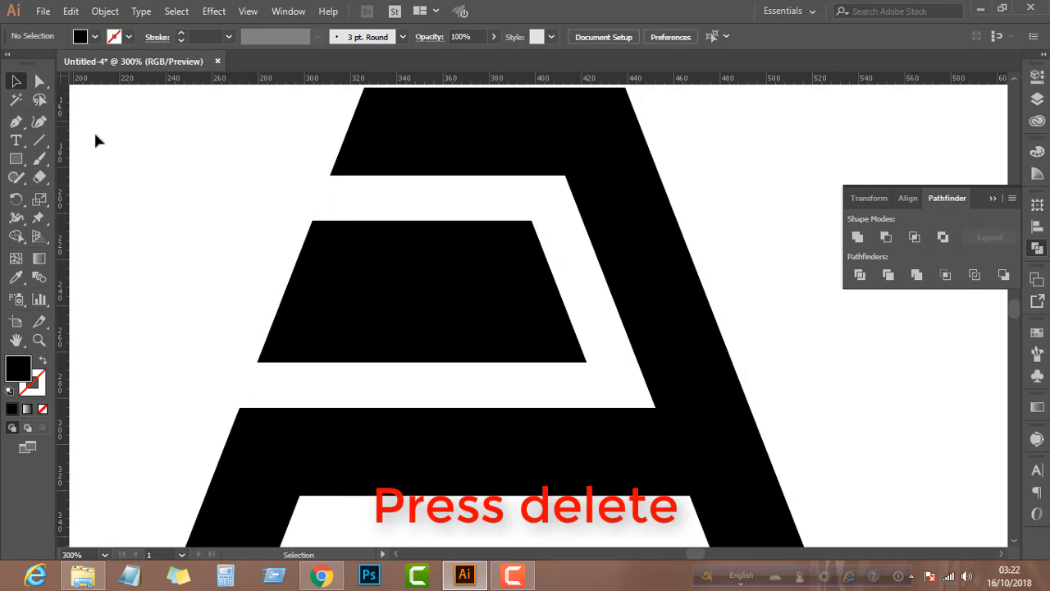
{"action": "left_click", "coordinate": [323, 195]}
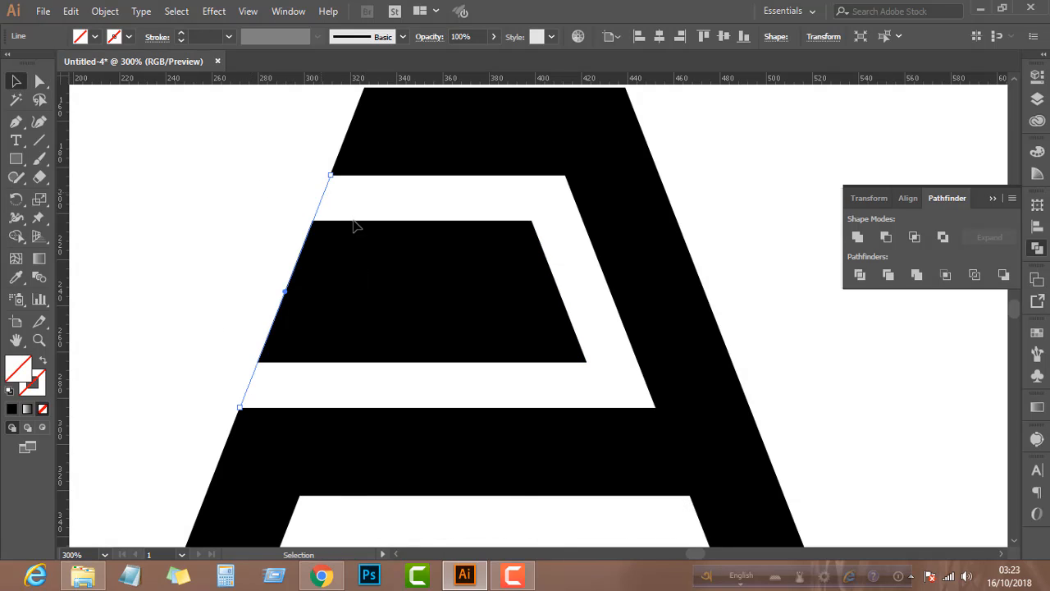
{"action": "key", "text": "Delete"}
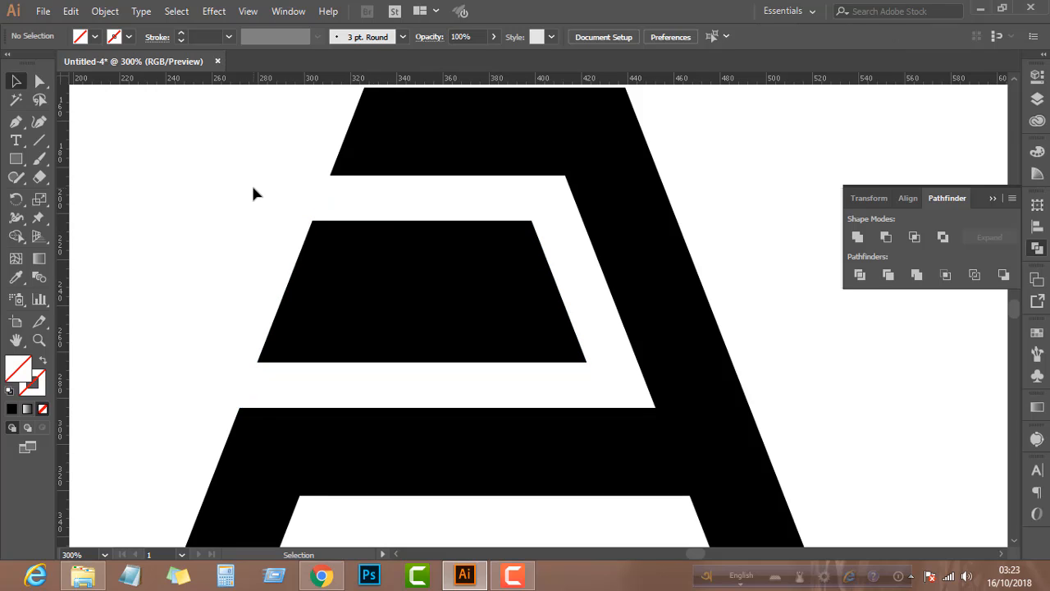
{"action": "scroll", "coordinate": [251, 183], "scroll_direction": "down", "scroll_amount": 3}
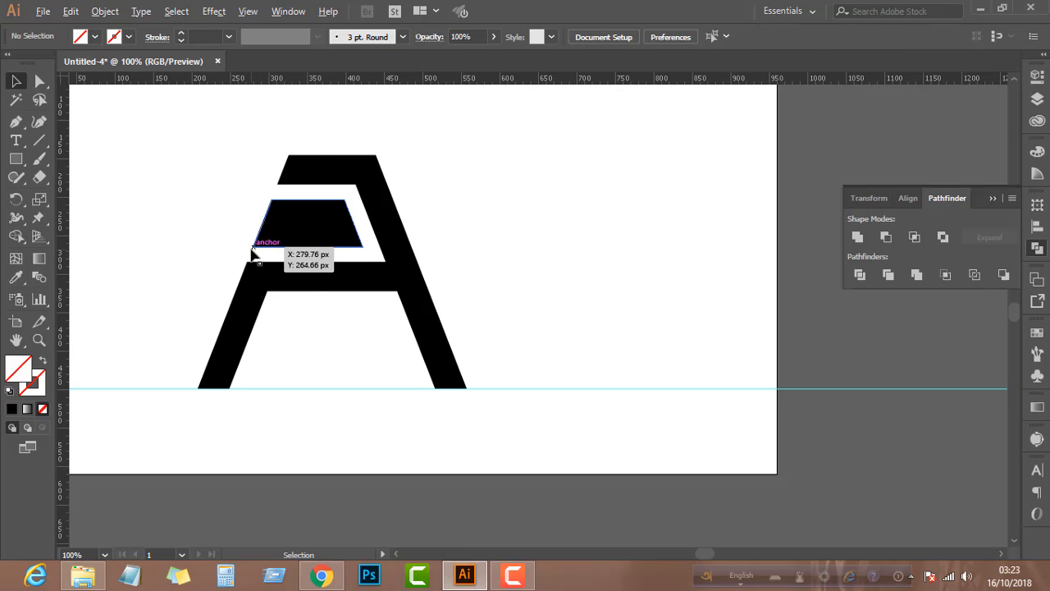
{"action": "left_click_drag", "start_coordinate": [555, 426], "coordinate": [555, 422]}
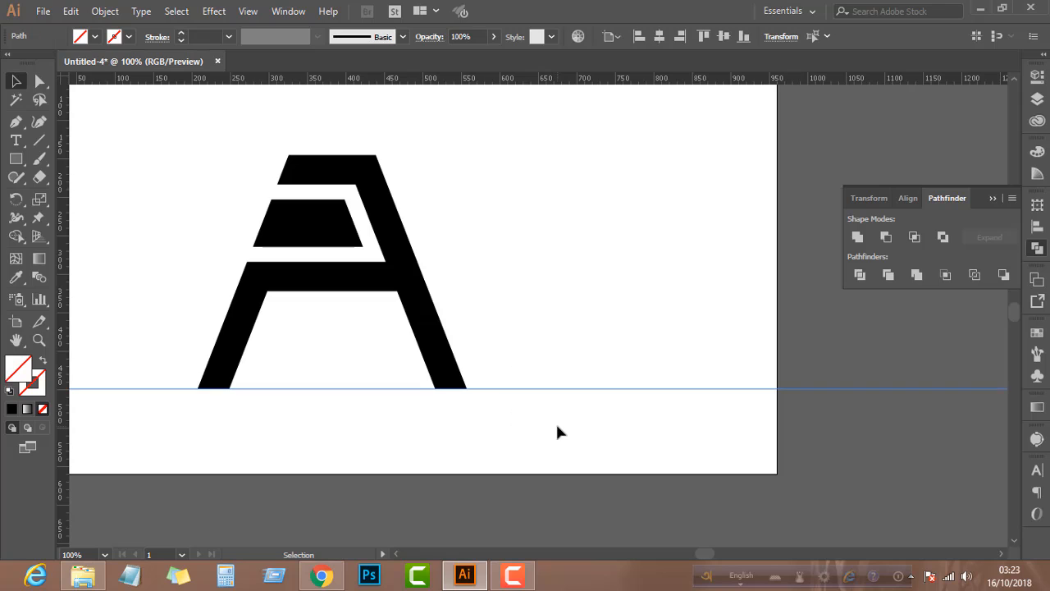
{"action": "key", "text": "Delete"}
Fill the main A shape with a dark gray swatch and close the swatch list
{"action": "scroll", "coordinate": [534, 361], "scroll_direction": "left", "scroll_amount": 2}
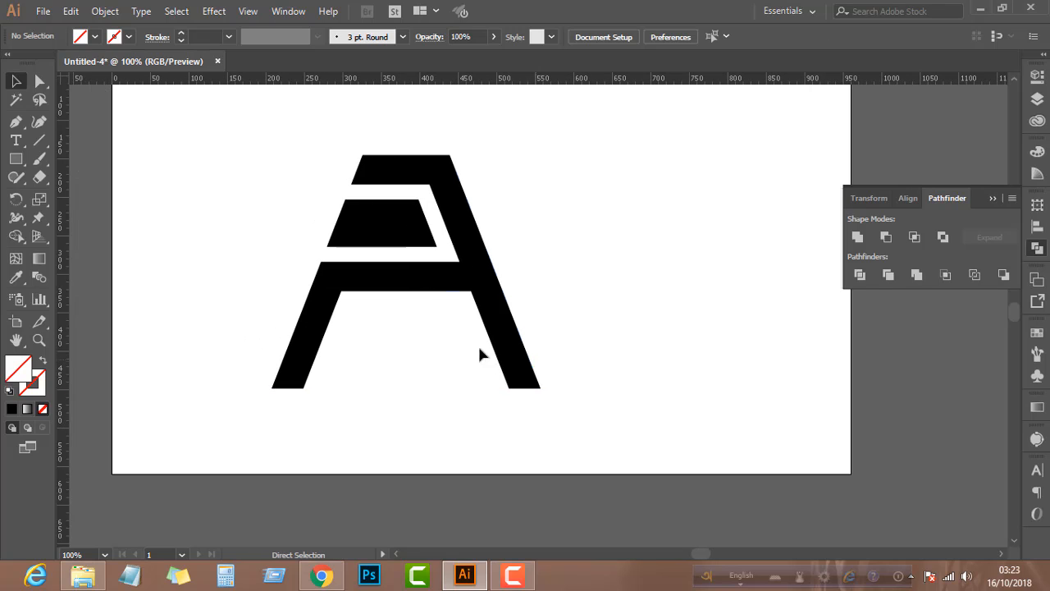
{"action": "scroll", "coordinate": [281, 252], "scroll_direction": "up", "scroll_amount": 1}
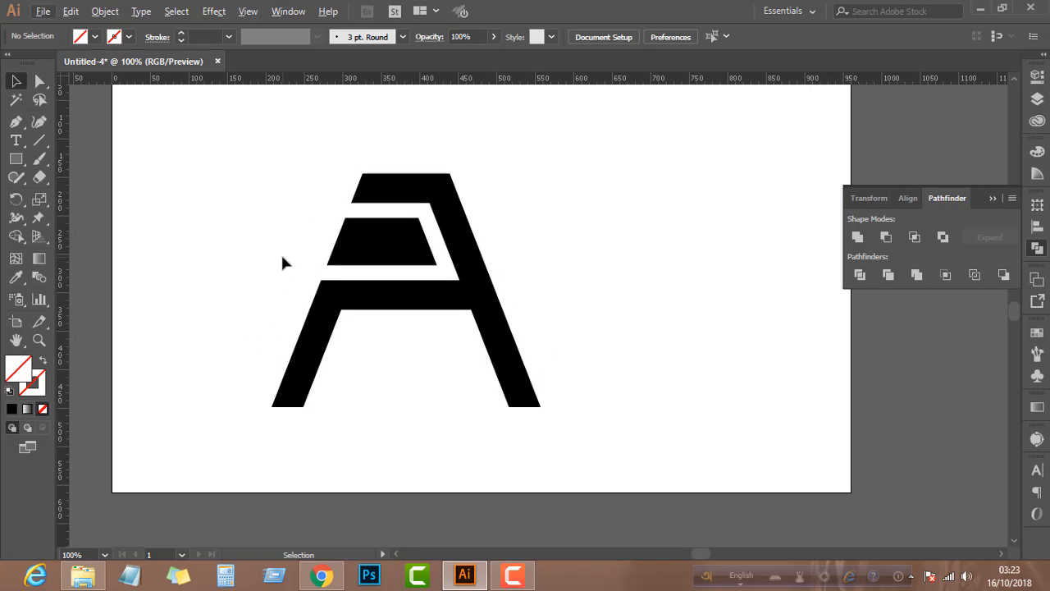
{"action": "left_click", "coordinate": [330, 309]}
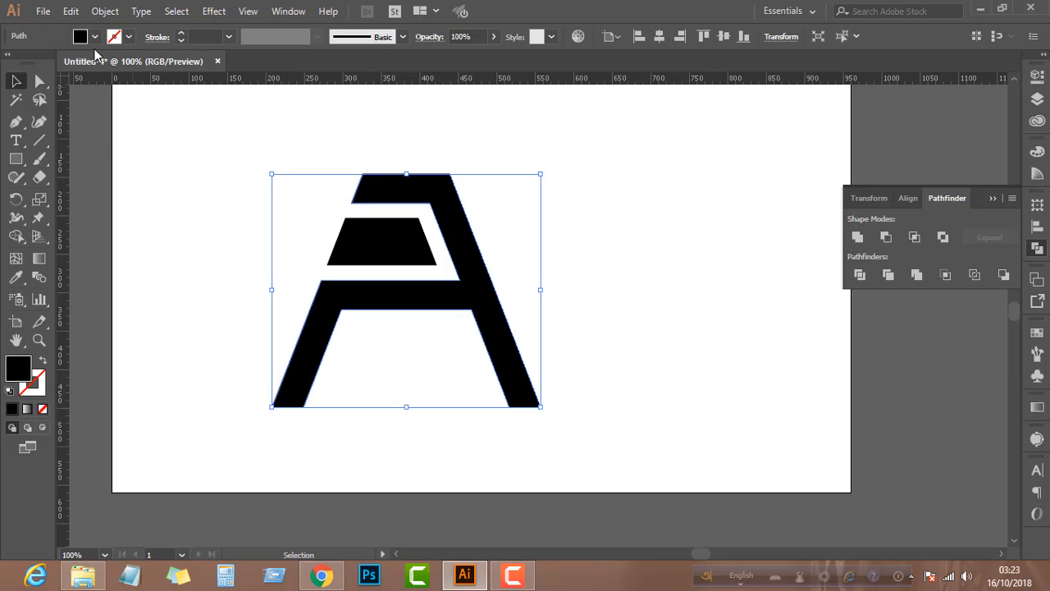
{"action": "left_click", "coordinate": [96, 36]}
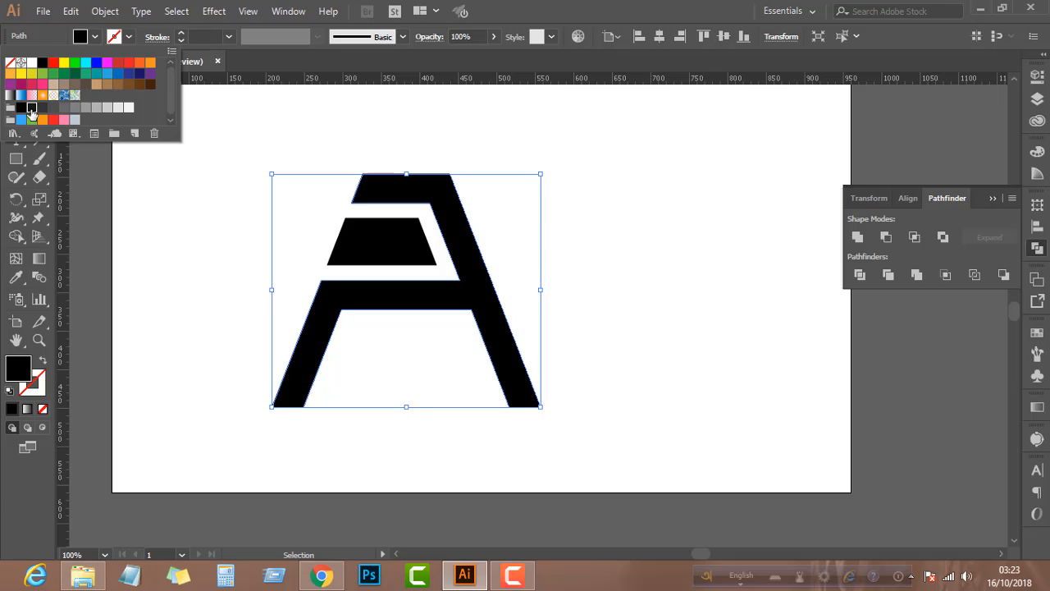
{"action": "left_click", "coordinate": [31, 108]}
{"action": "left_click", "coordinate": [43, 107]}
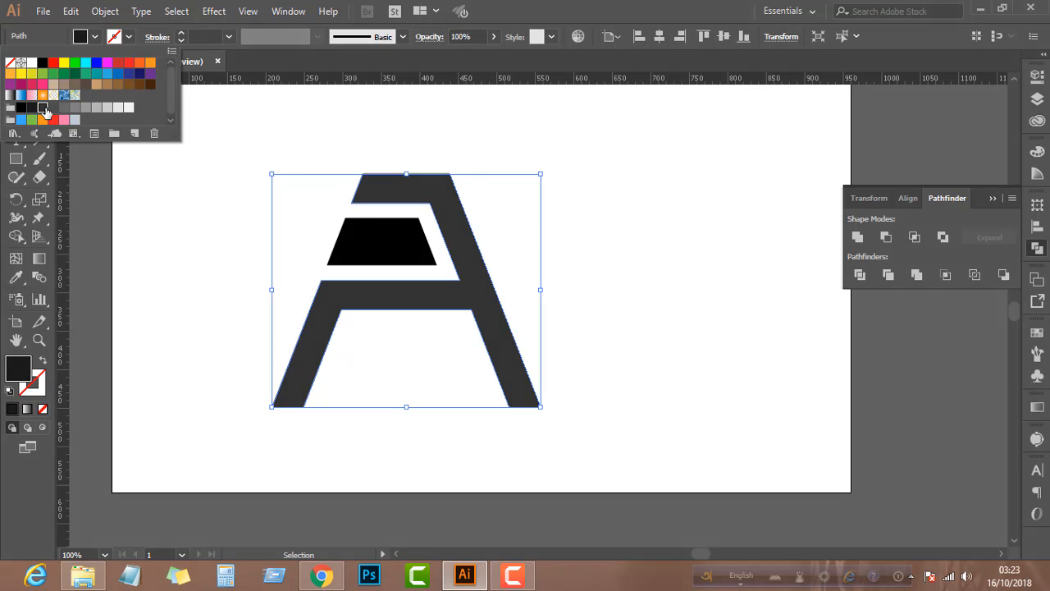
{"action": "left_click", "coordinate": [176, 301]}
Fill the inner trapezoid with a red swatch
{"action": "left_click", "coordinate": [379, 256]}
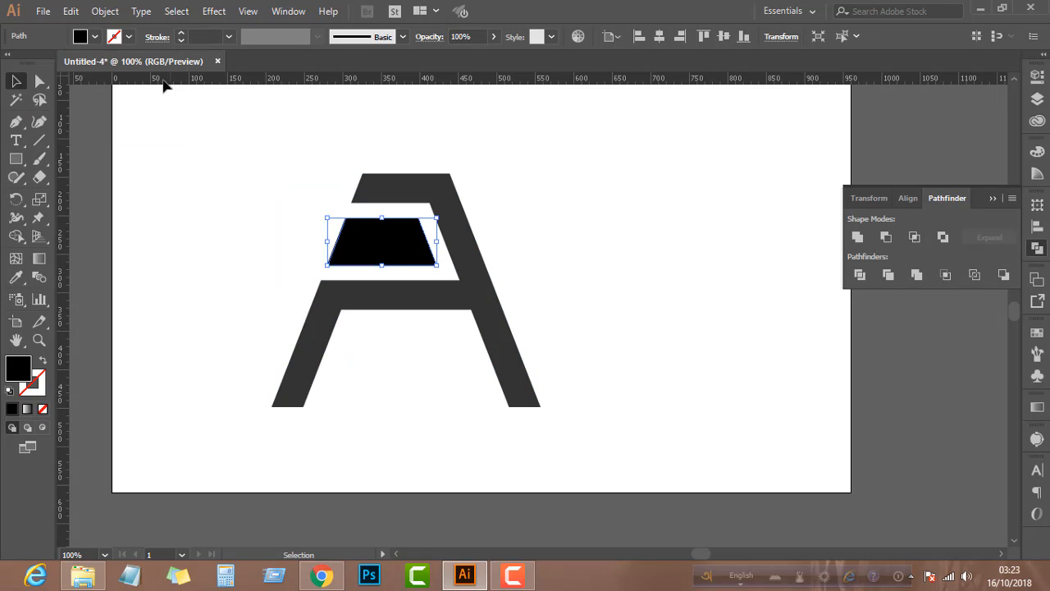
{"action": "left_click", "coordinate": [96, 37]}
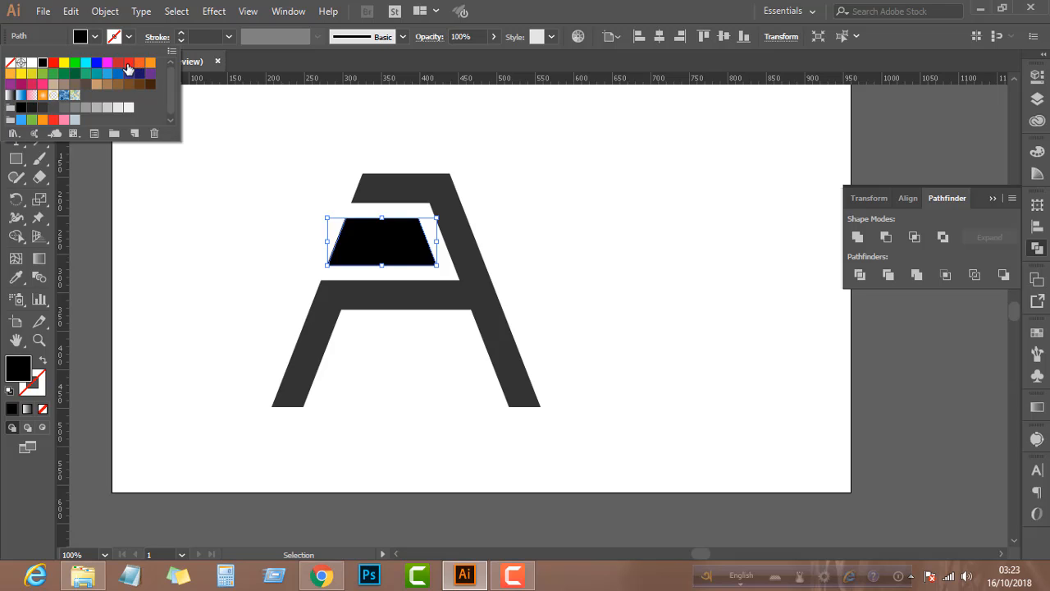
{"action": "left_click", "coordinate": [118, 63]}
{"action": "left_click", "coordinate": [223, 260]}
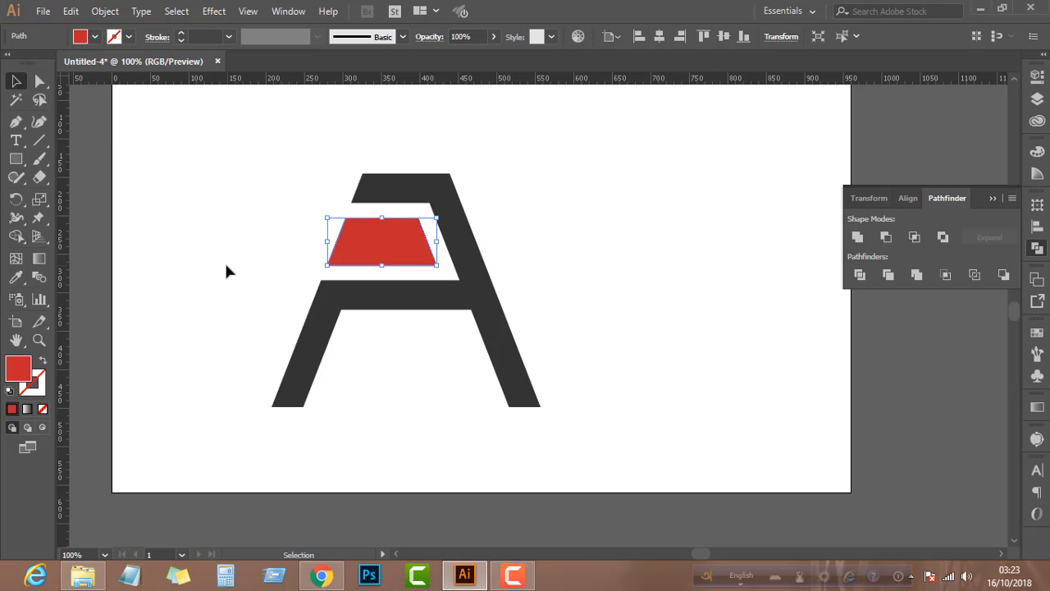
Group the dark gray A shape with the red inner trapezoid
{"action": "left_click", "coordinate": [223, 259]}
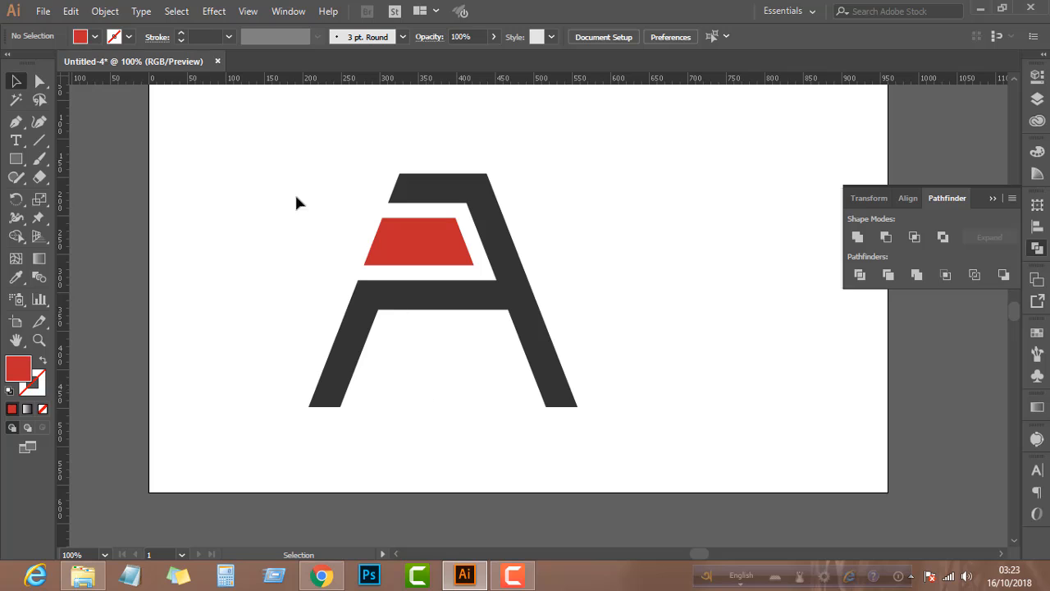
{"action": "left_click_drag", "start_coordinate": [278, 183], "coordinate": [607, 387]}
{"action": "left_click", "coordinate": [590, 367]}
{"action": "left_click_drag", "start_coordinate": [297, 175], "coordinate": [569, 382]}
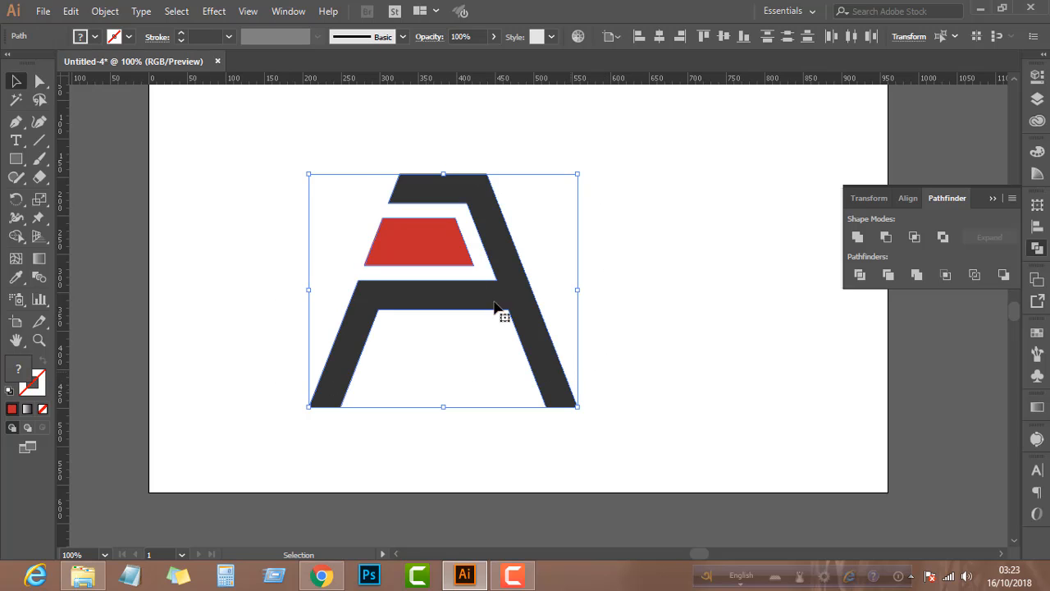
{"action": "left_click", "coordinate": [104, 10]}
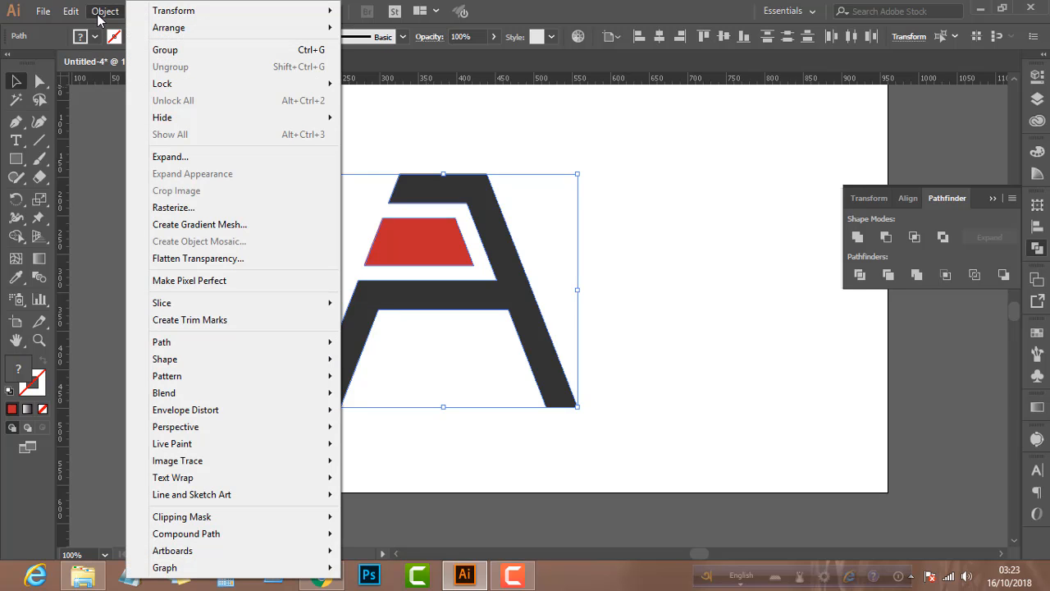
{"action": "left_click", "coordinate": [160, 47]}
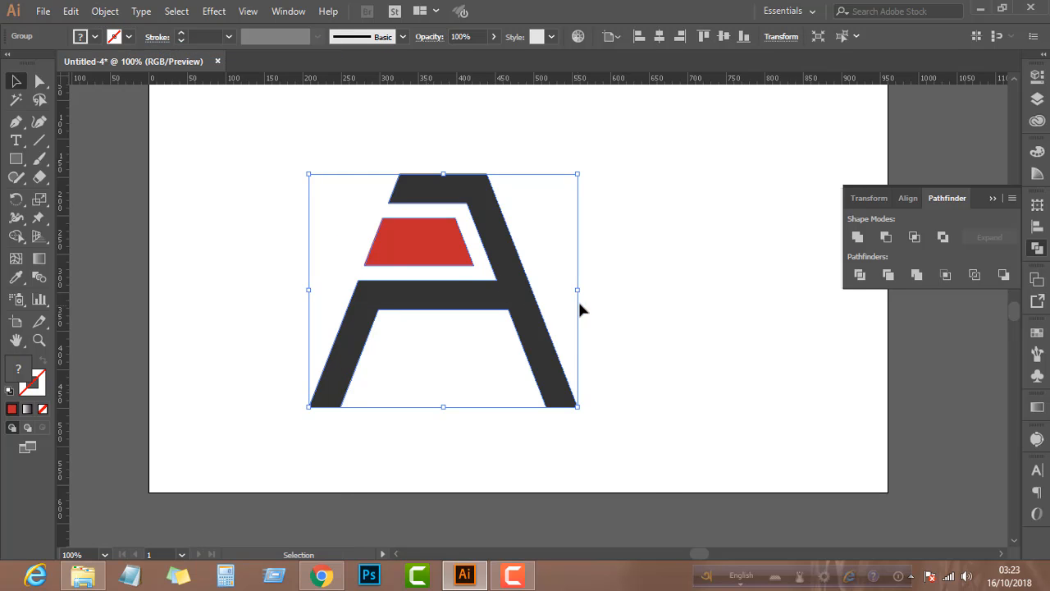
Scale the A logo group down proportionally around its center to about 205 px wide
{"action": "left_click_drag", "start_coordinate": [576, 291], "coordinate": [520, 286]}
{"action": "scroll", "coordinate": [525, 289], "scroll_direction": "right", "scroll_amount": 3}
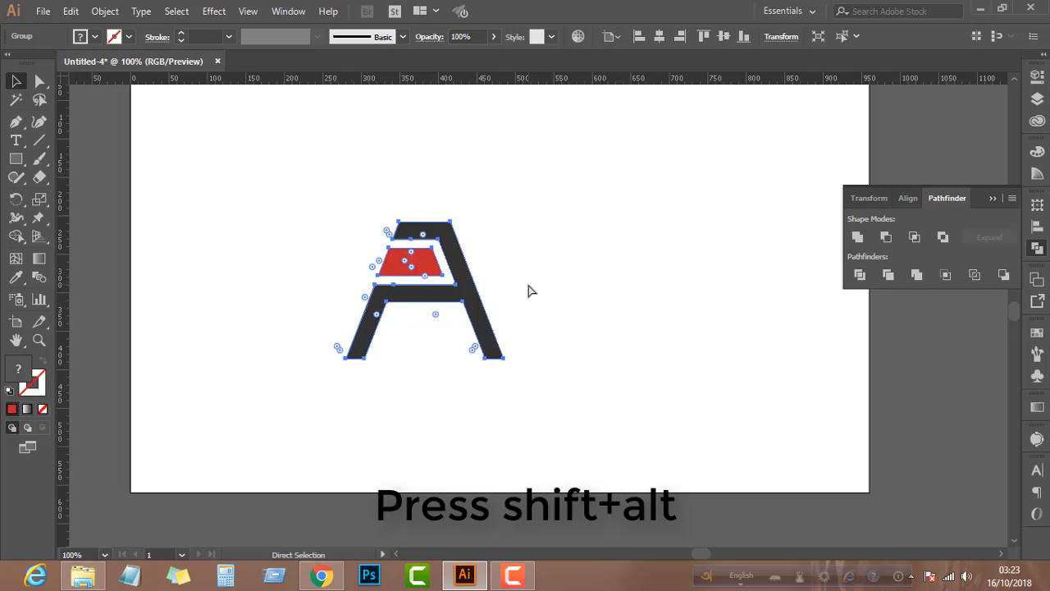
{"action": "scroll", "coordinate": [529, 290], "scroll_direction": "up", "scroll_amount": 2}
Center the logo group horizontally and vertically on the artboard, then deselect it
{"action": "left_click", "coordinate": [609, 37]}
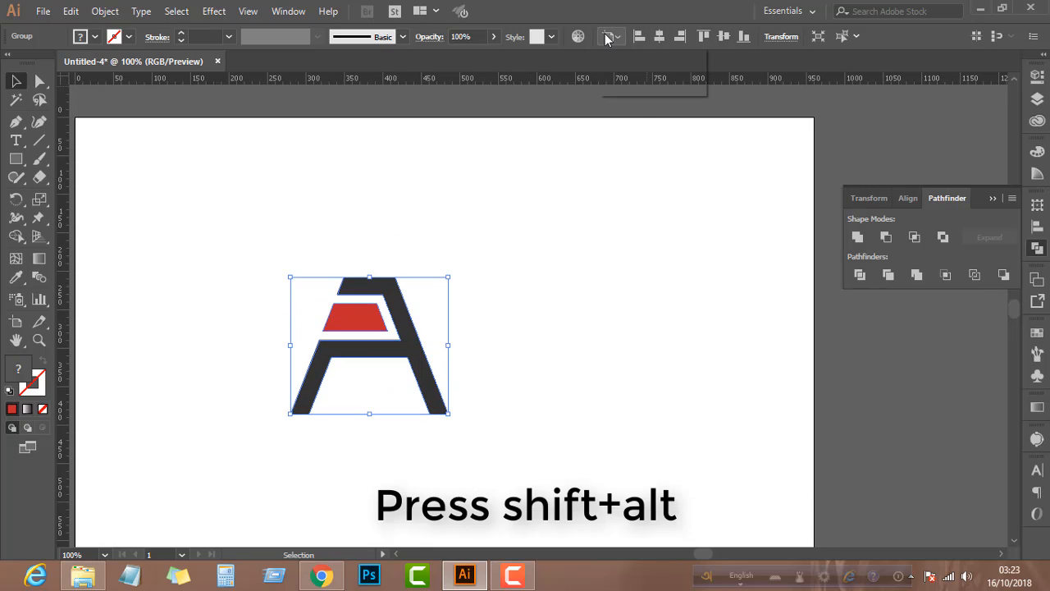
{"action": "left_click", "coordinate": [621, 89]}
{"action": "left_click", "coordinate": [659, 36]}
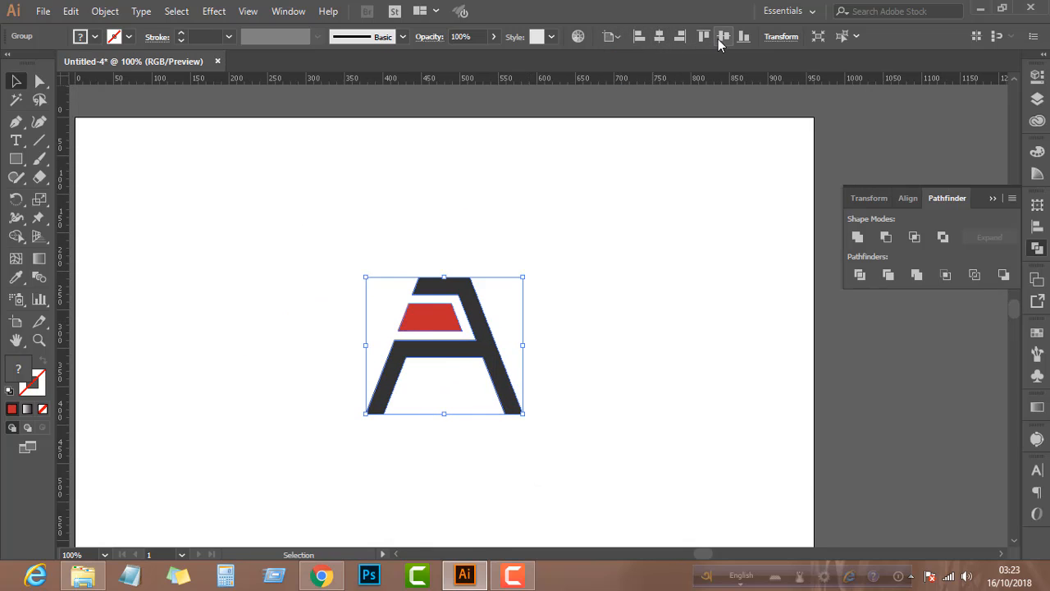
{"action": "left_click", "coordinate": [722, 36]}
{"action": "left_click", "coordinate": [596, 280]}
{"action": "scroll", "coordinate": [433, 419], "scroll_direction": "up", "scroll_amount": 1}
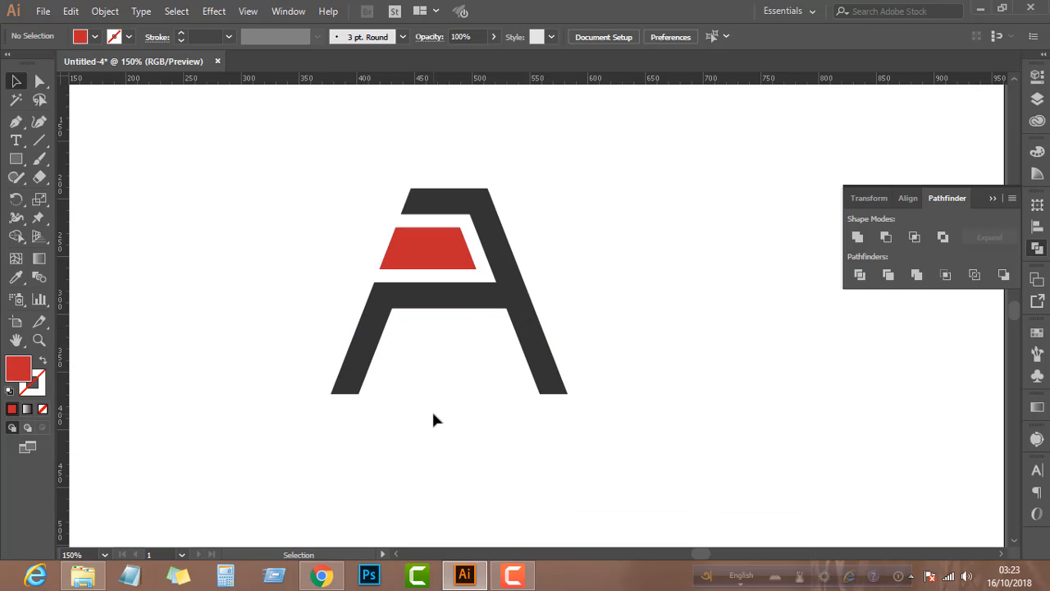
Add the point text "COMPANY NAME" below the A logo's feet
{"action": "left_click", "coordinate": [17, 141]}
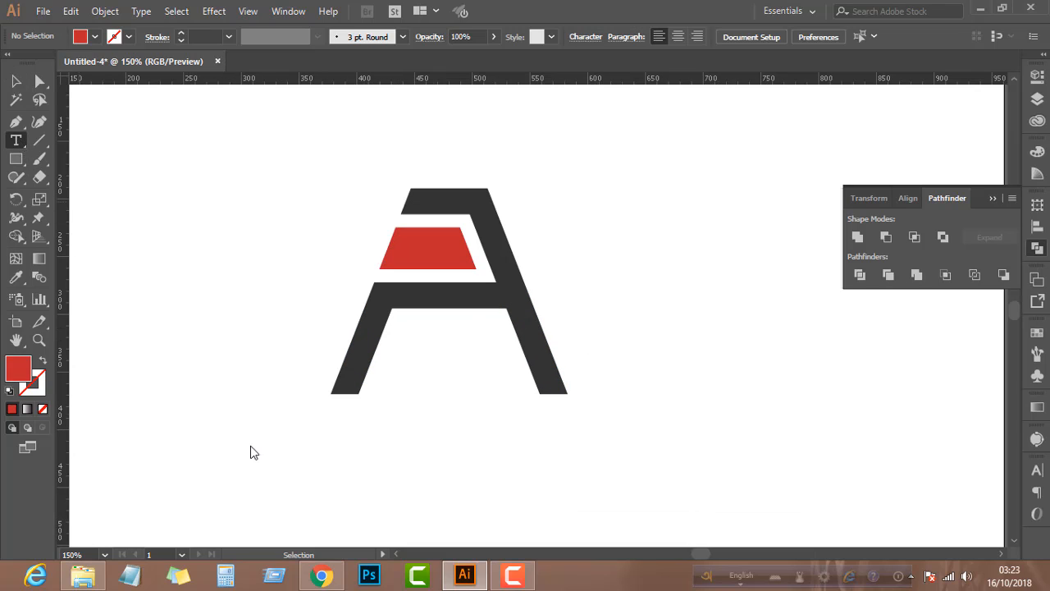
{"action": "left_click", "coordinate": [267, 429]}
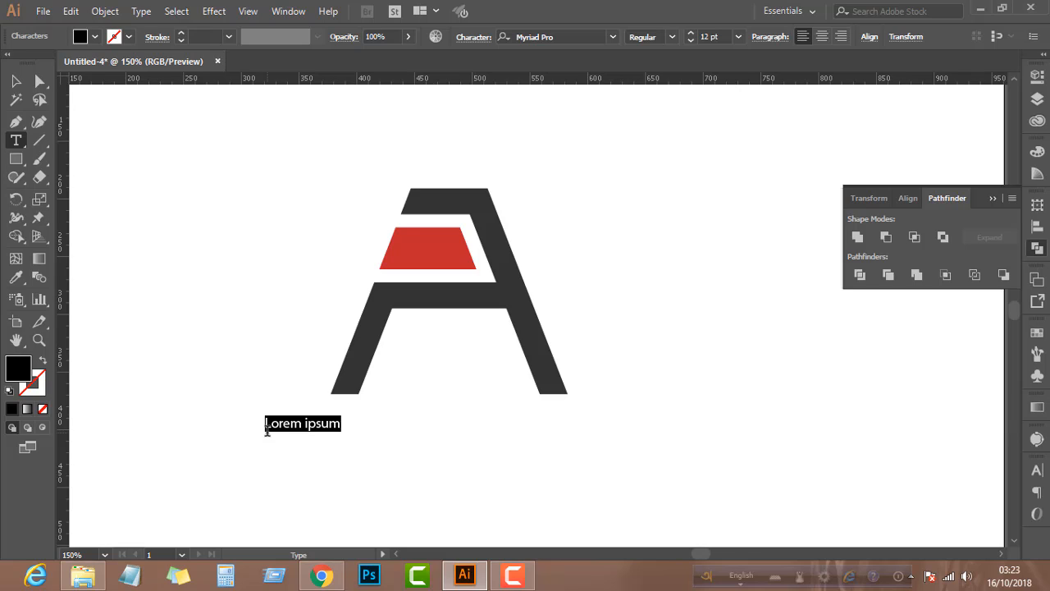
{"action": "type", "text": "COM"}
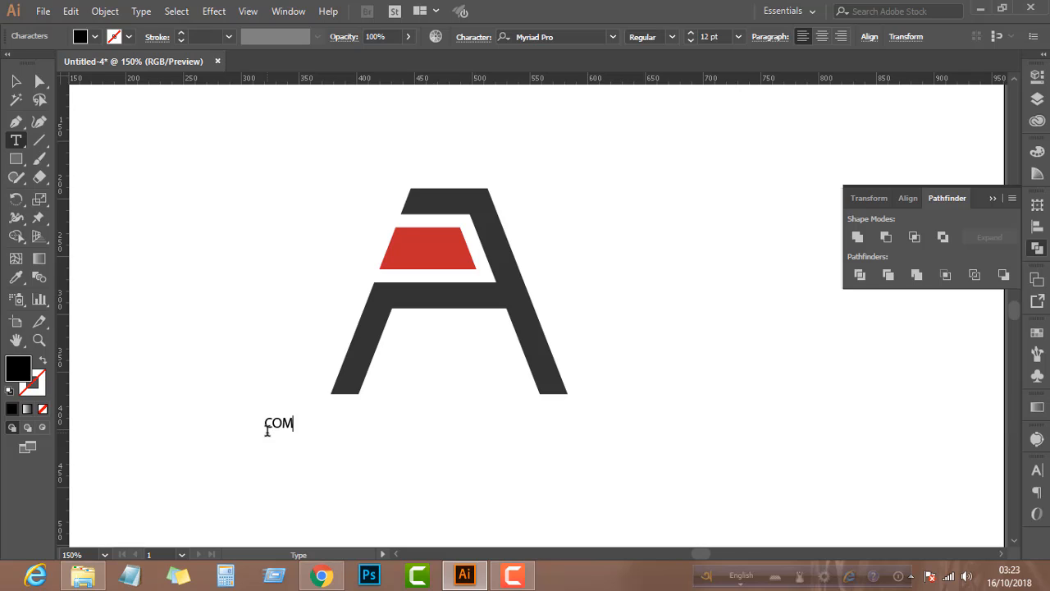
{"action": "type", "text": "PANY NAME"}
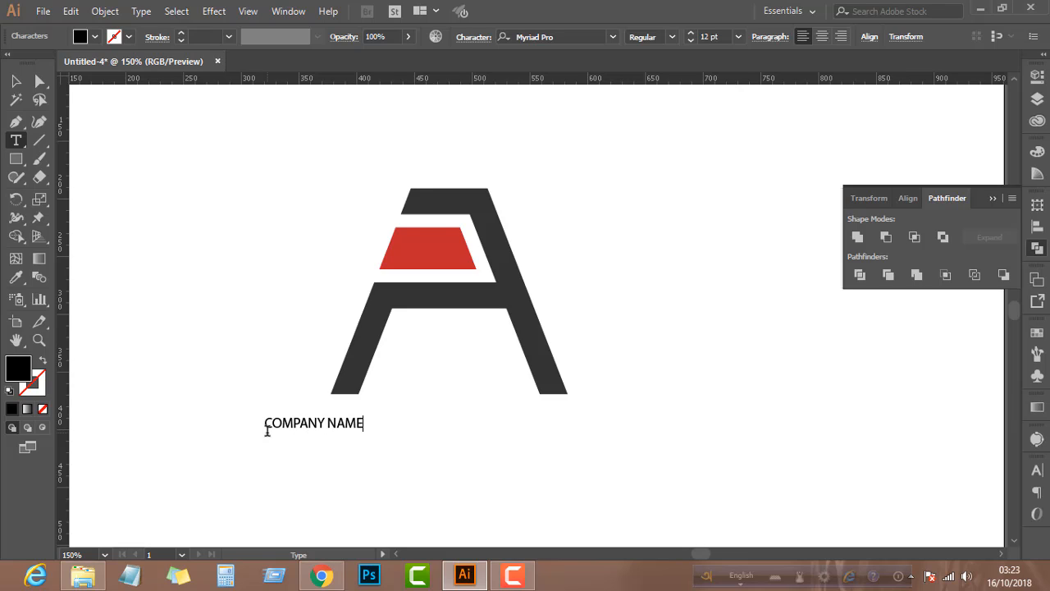
{"action": "left_click", "coordinate": [16, 81]}
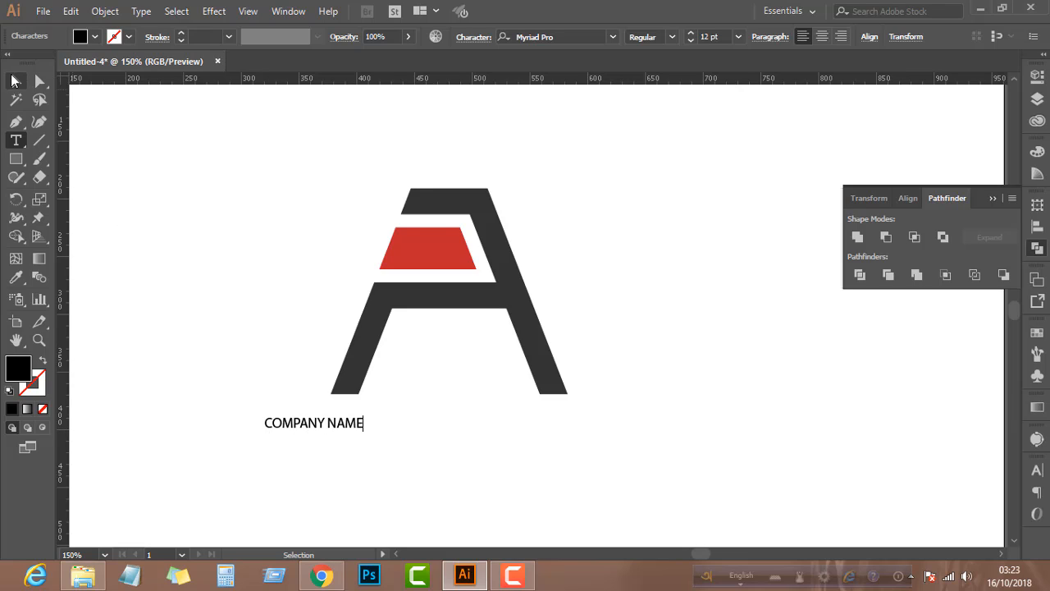
Set the company name text's font to Montserrat-Regular and check its available font styles
{"action": "left_click", "coordinate": [612, 37]}
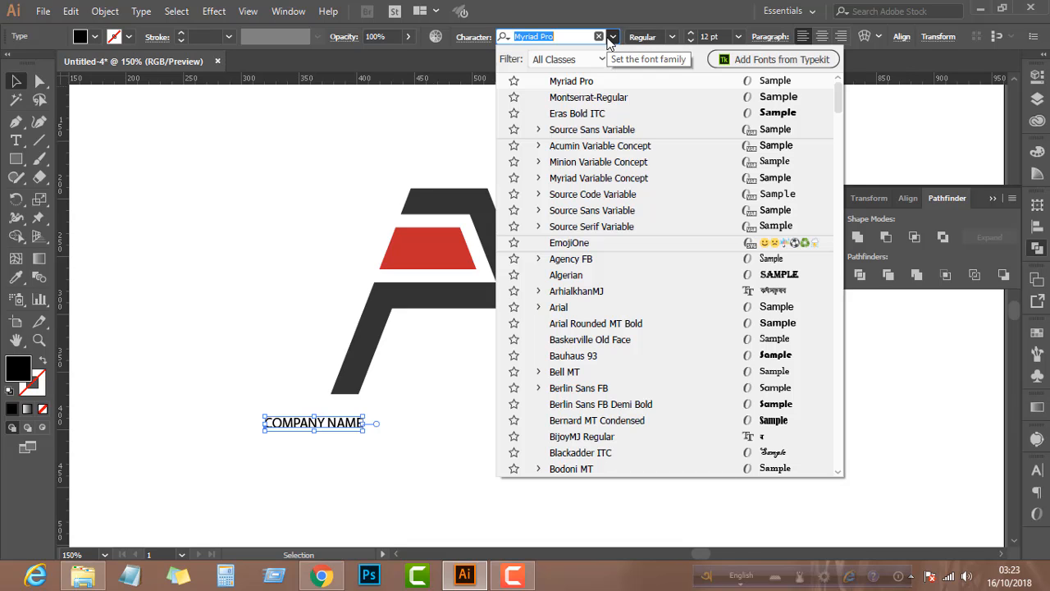
{"action": "left_click", "coordinate": [603, 98]}
{"action": "left_click", "coordinate": [671, 37]}
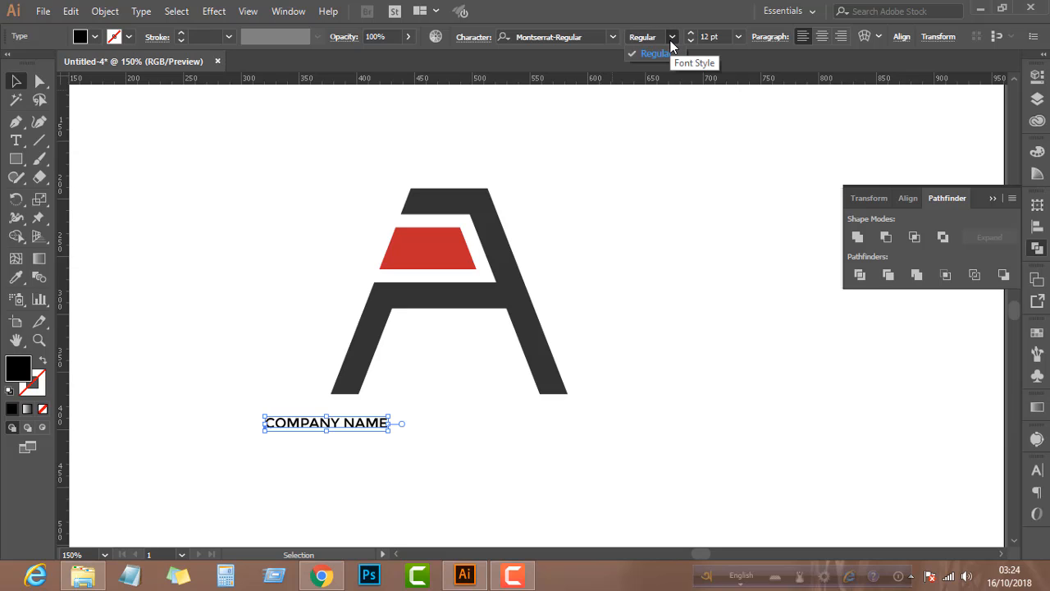
{"action": "left_click", "coordinate": [671, 45]}
Try other fonts on the company name by searching for "POO", then return it to Montserrat-Regular
{"action": "left_click", "coordinate": [613, 37]}
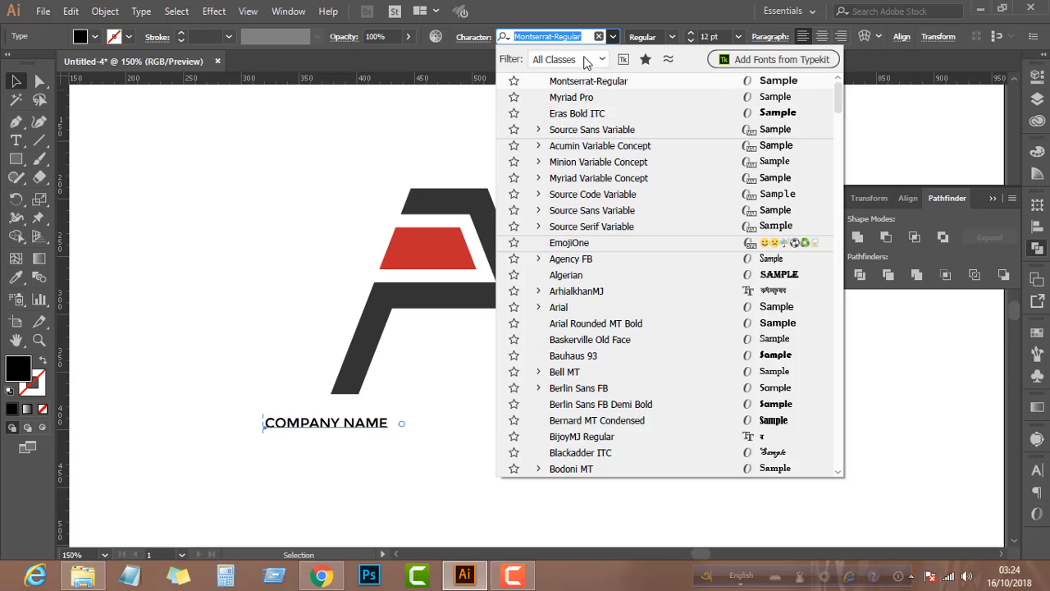
{"action": "type", "text": "PO"}
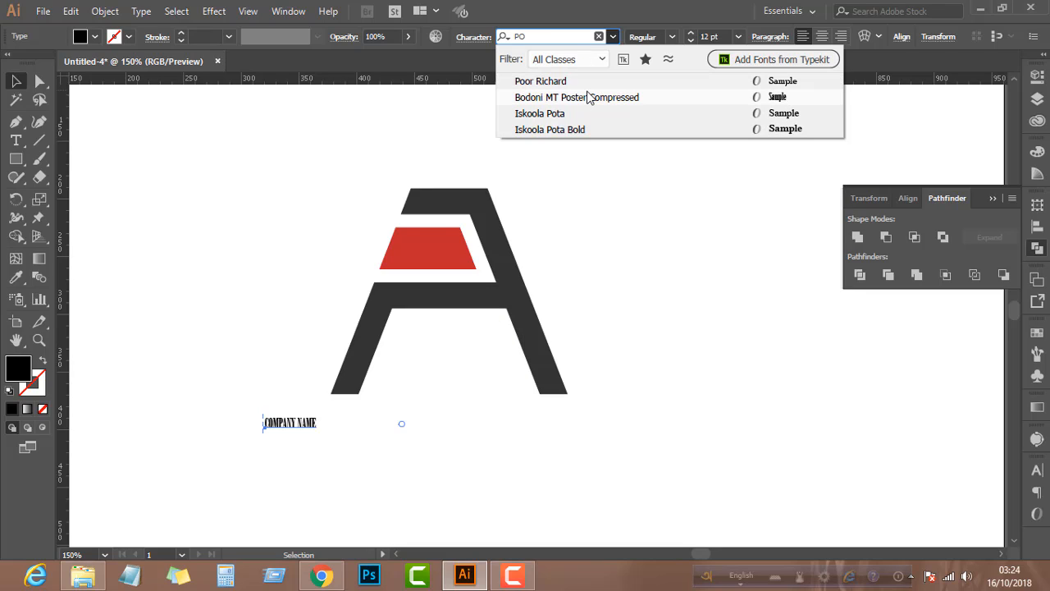
{"action": "type", "text": "O"}
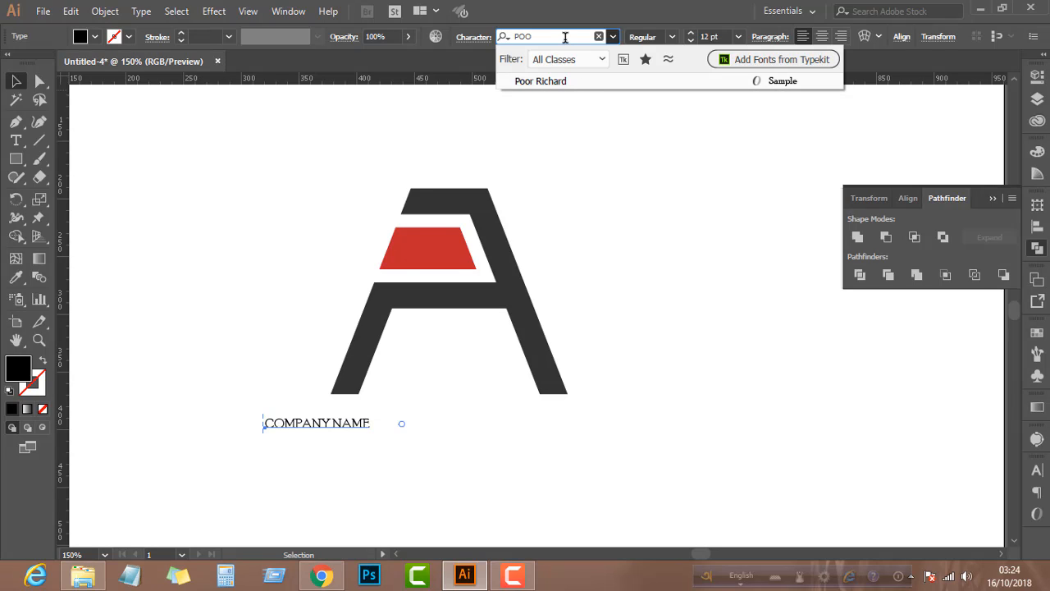
{"action": "left_click_drag", "start_coordinate": [556, 37], "coordinate": [482, 35]}
{"action": "type", "text": "MONT"}
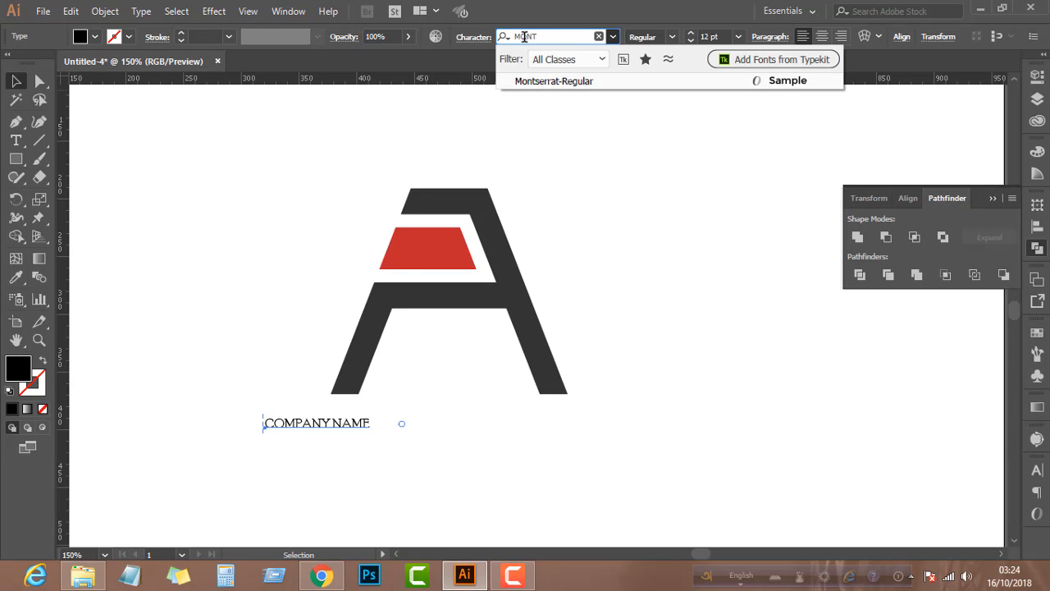
{"action": "left_click", "coordinate": [574, 82]}
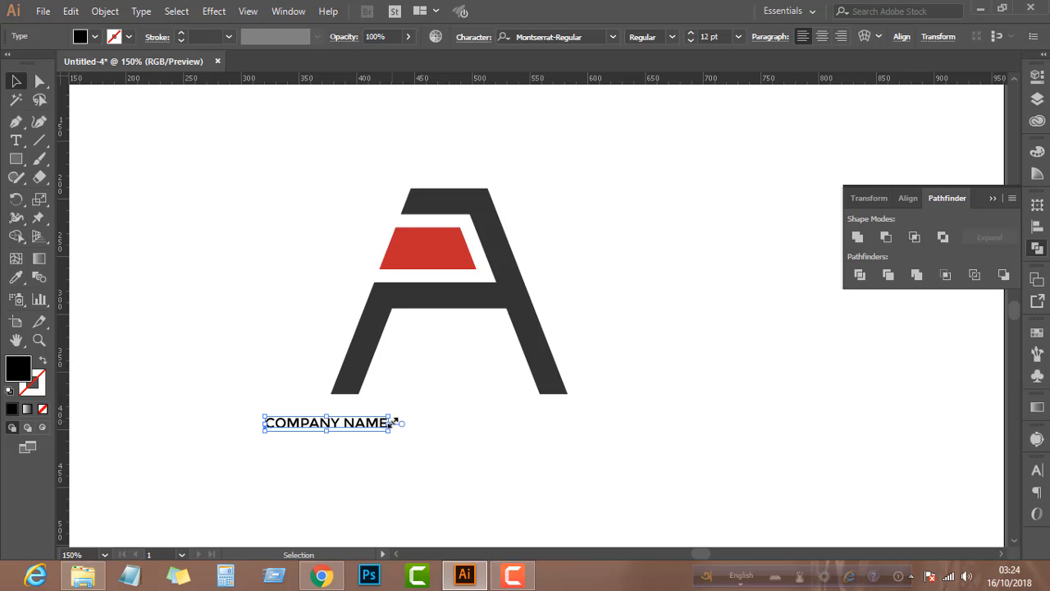
Enlarge the company name text proportionally to 38.9 pt and move it beneath the A logo
{"action": "left_click_drag", "start_coordinate": [392, 423], "coordinate": [496, 443]}
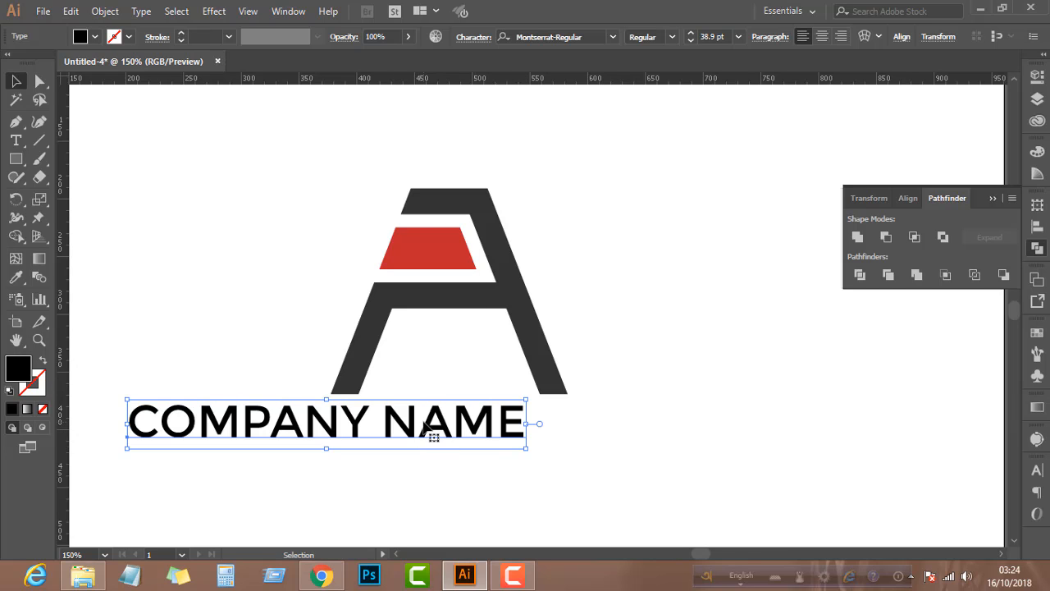
{"action": "left_click_drag", "start_coordinate": [426, 420], "coordinate": [539, 435]}
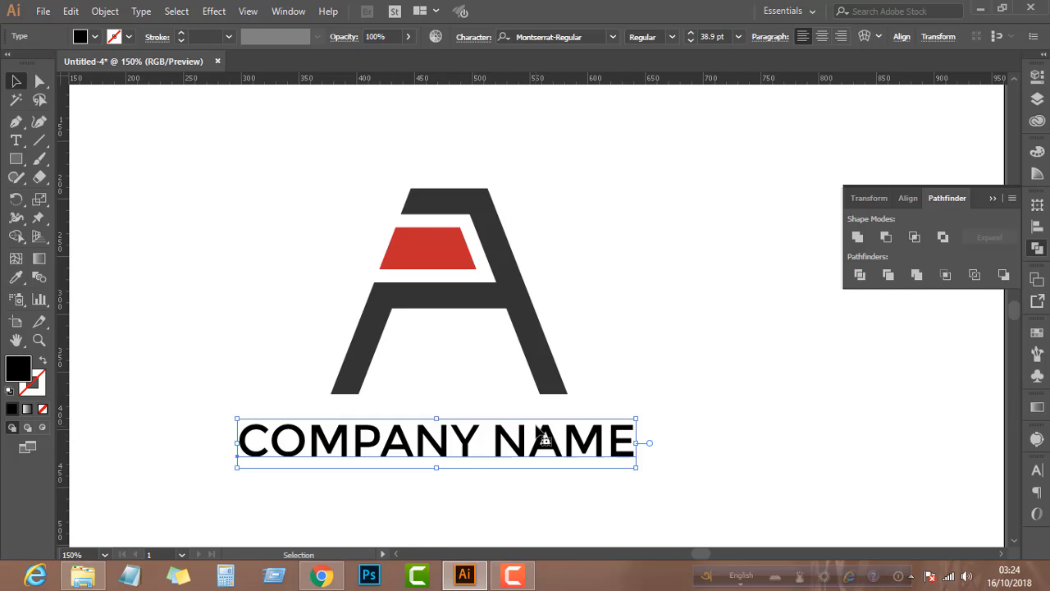
Scale the A logo group down proportionally to about 155 px wide, keeping its feet just above the text
{"action": "scroll", "coordinate": [529, 437], "scroll_direction": "down", "scroll_amount": 1}
{"action": "left_click", "coordinate": [492, 343]}
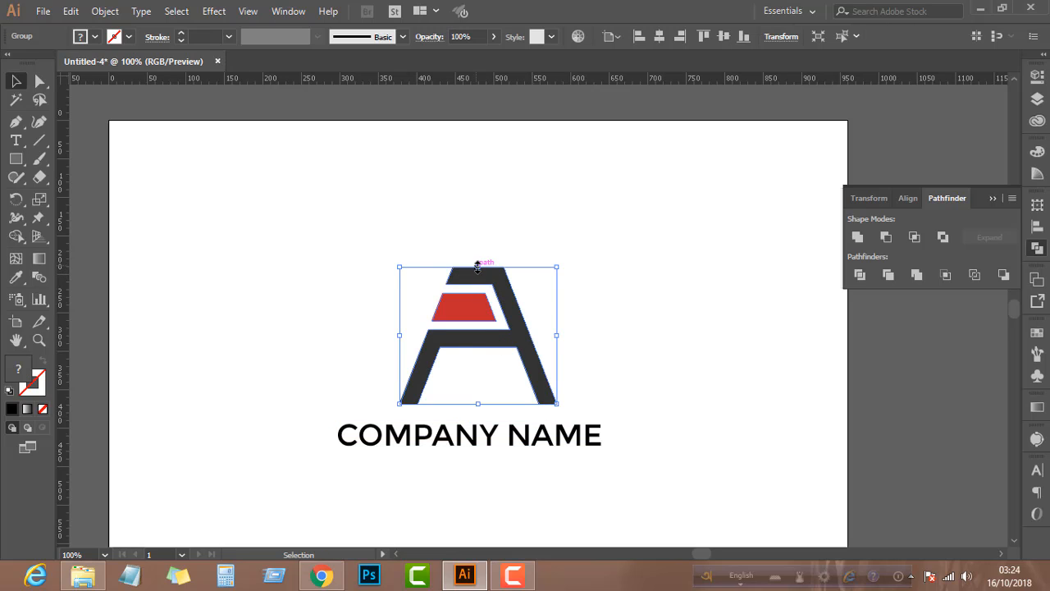
{"action": "left_click_drag", "start_coordinate": [479, 266], "coordinate": [478, 300]}
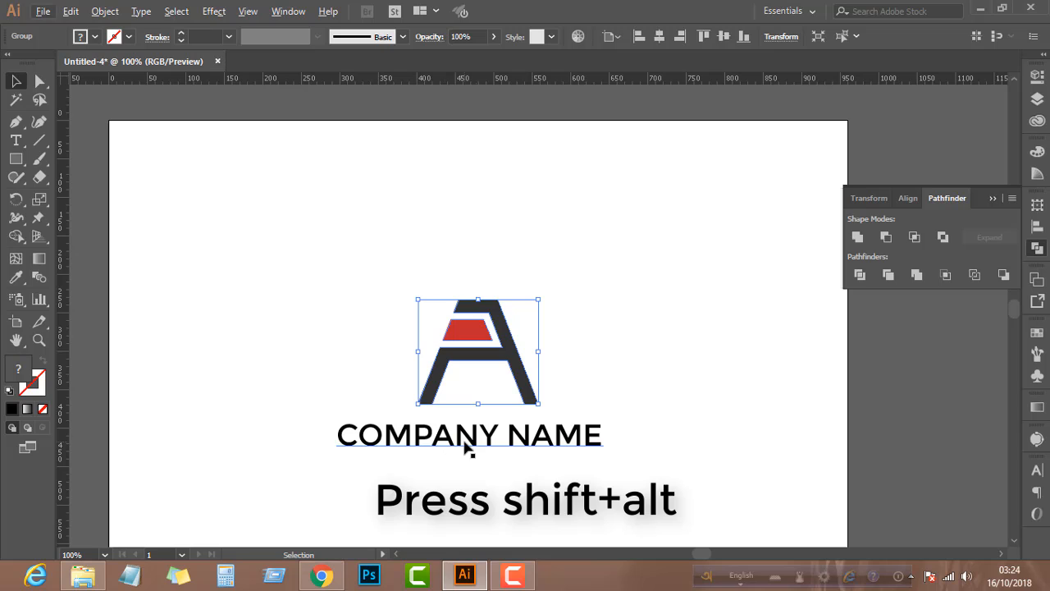
Convert the company name text to outlines and deselect it
{"action": "left_click", "coordinate": [464, 439]}
{"action": "right_click", "coordinate": [464, 440]}
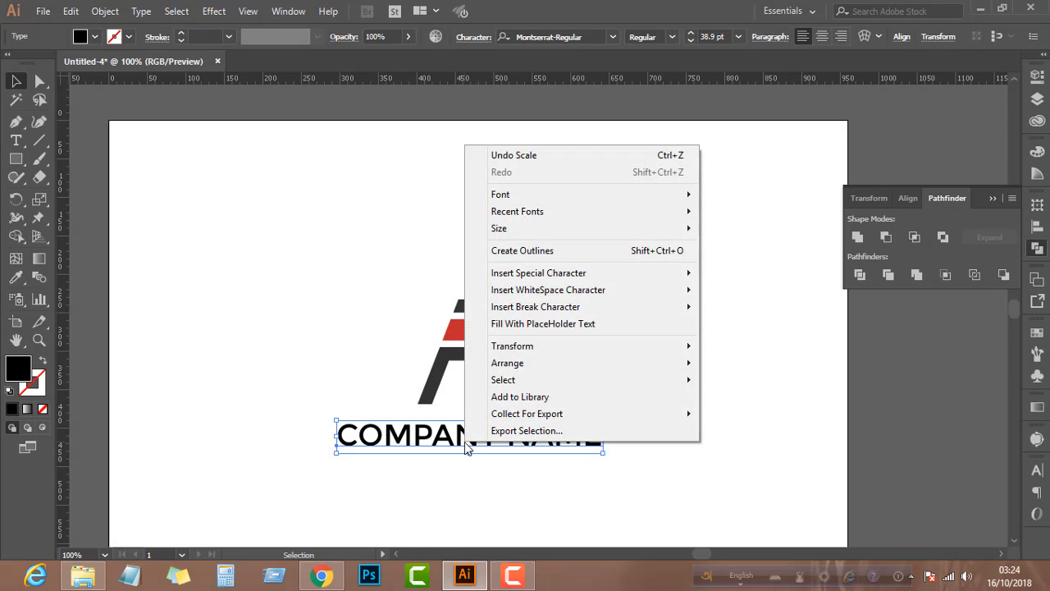
{"action": "left_click", "coordinate": [517, 248]}
{"action": "scroll", "coordinate": [450, 453], "scroll_direction": "up", "scroll_amount": 1}
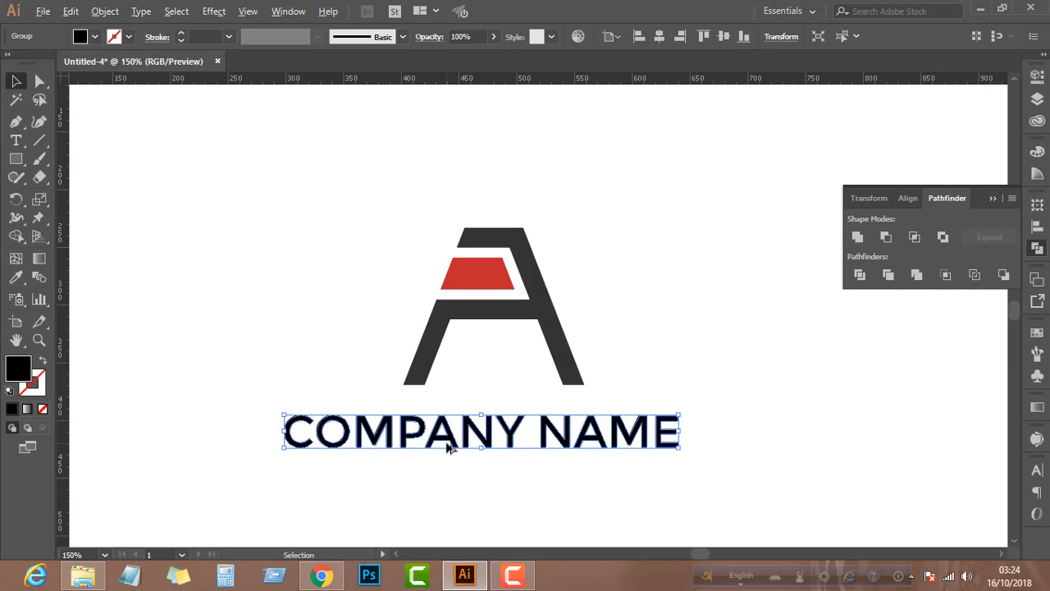
{"action": "left_click", "coordinate": [316, 375]}
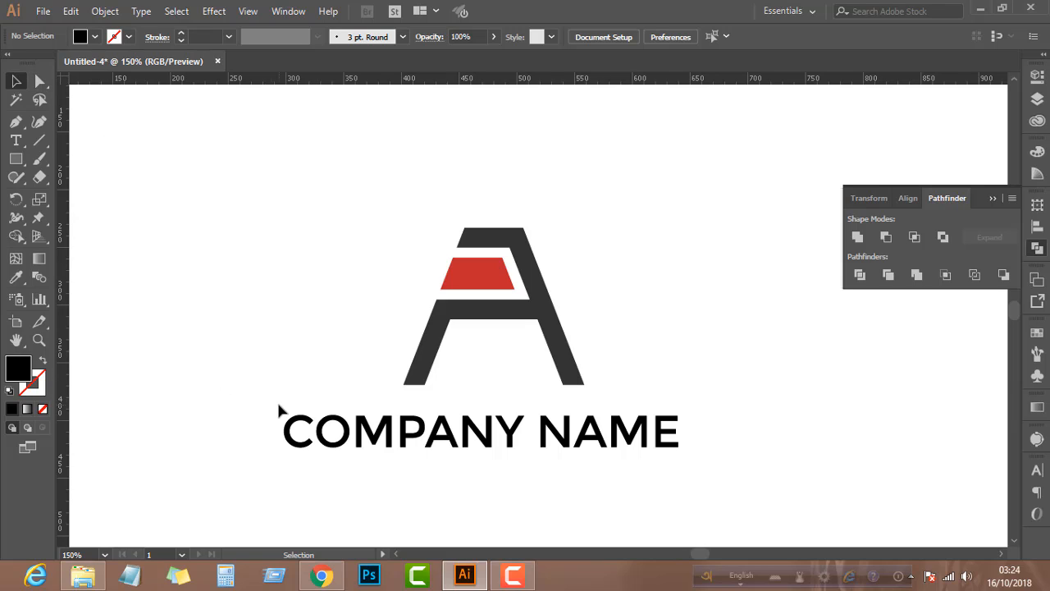
Color the outlined word COMPANY with the dark gray sampled from the A shape
{"action": "left_click", "coordinate": [41, 82]}
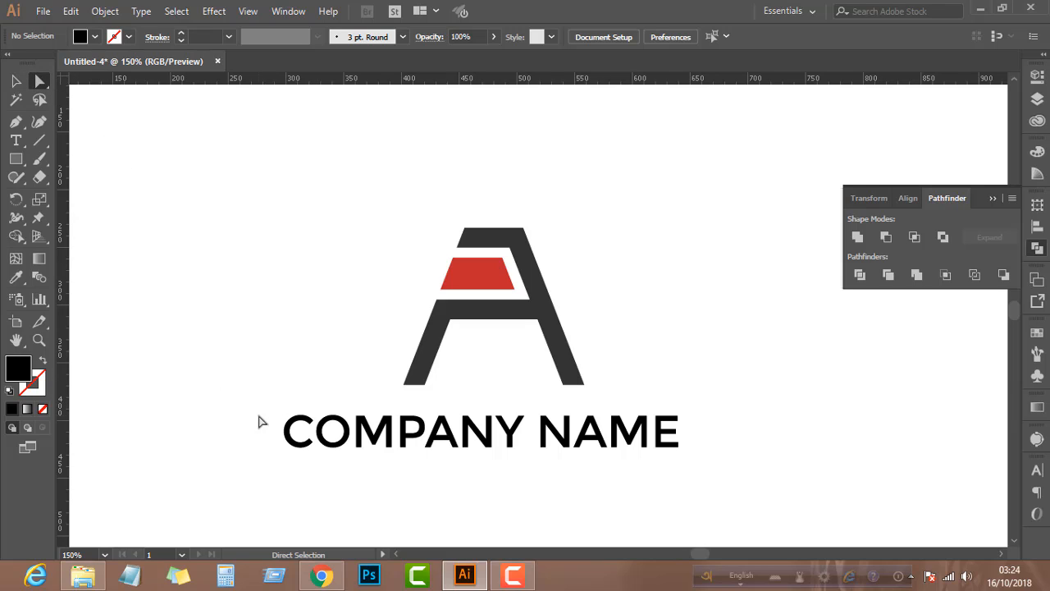
{"action": "left_click_drag", "start_coordinate": [259, 402], "coordinate": [530, 485]}
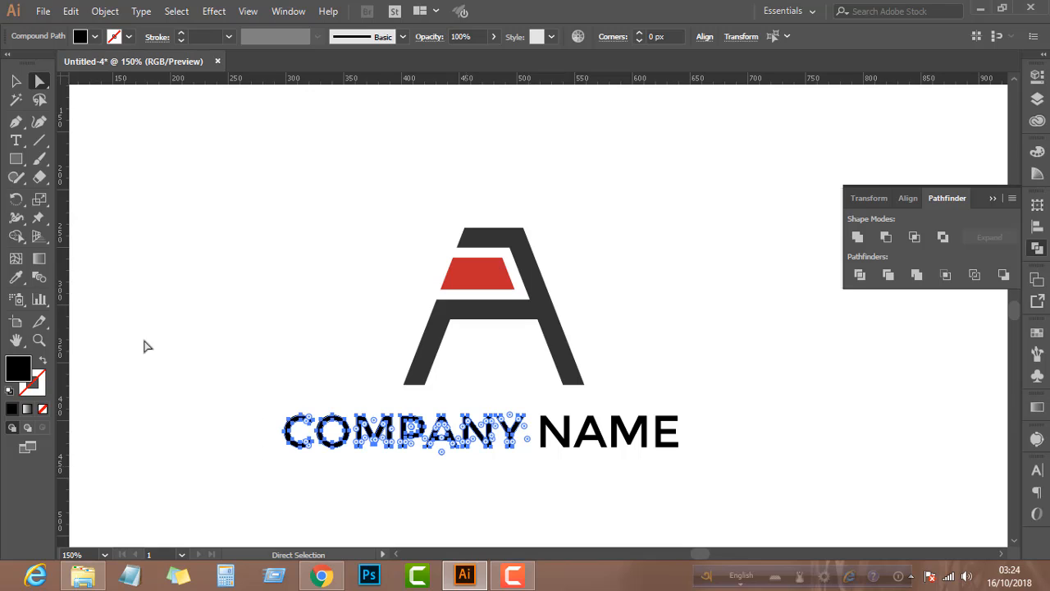
{"action": "left_click", "coordinate": [15, 278]}
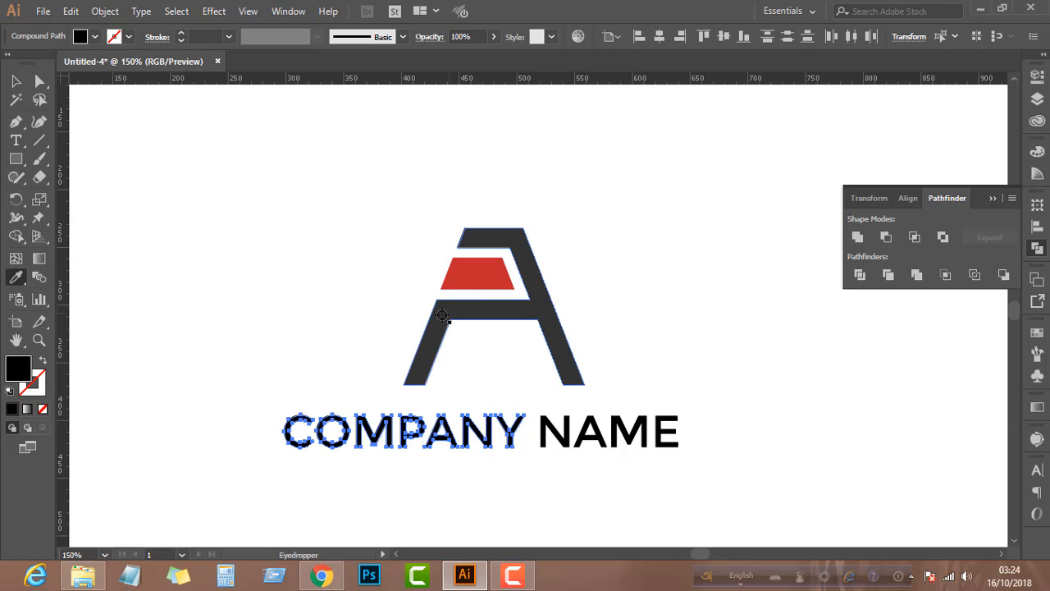
{"action": "left_click", "coordinate": [443, 315]}
Color the outlined word NAME with the red sampled from the inner trapezoid, then deselect it
{"action": "key", "text": "a"}
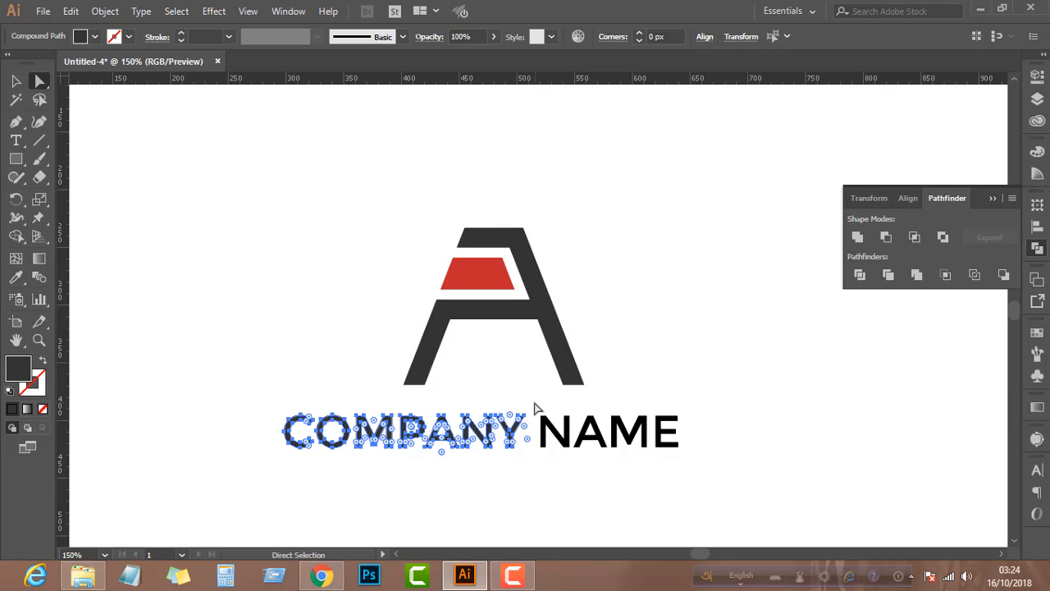
{"action": "left_click_drag", "start_coordinate": [535, 410], "coordinate": [734, 484]}
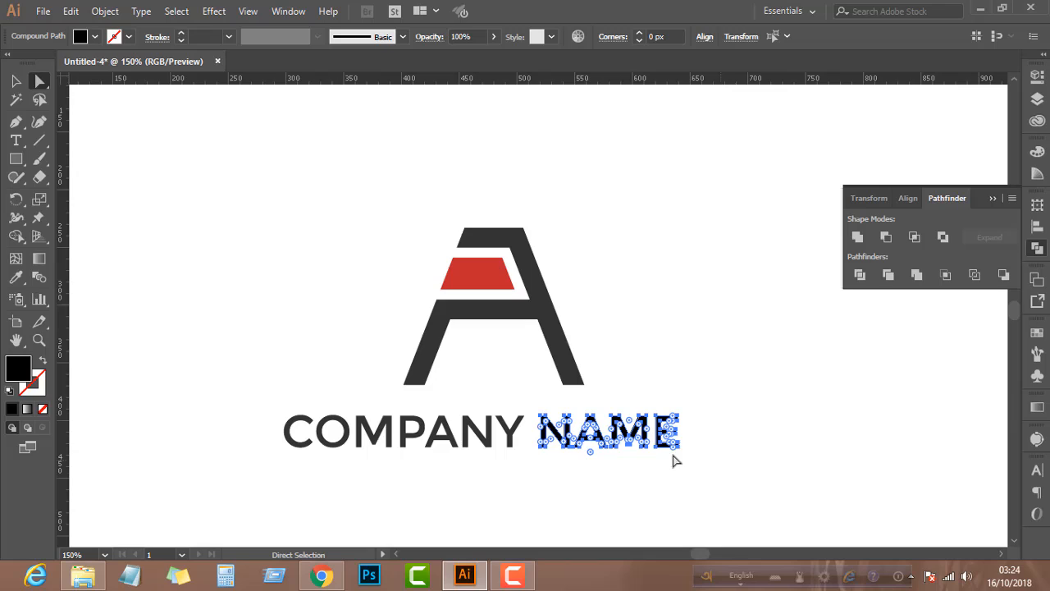
{"action": "left_click", "coordinate": [15, 277]}
{"action": "left_click", "coordinate": [477, 283]}
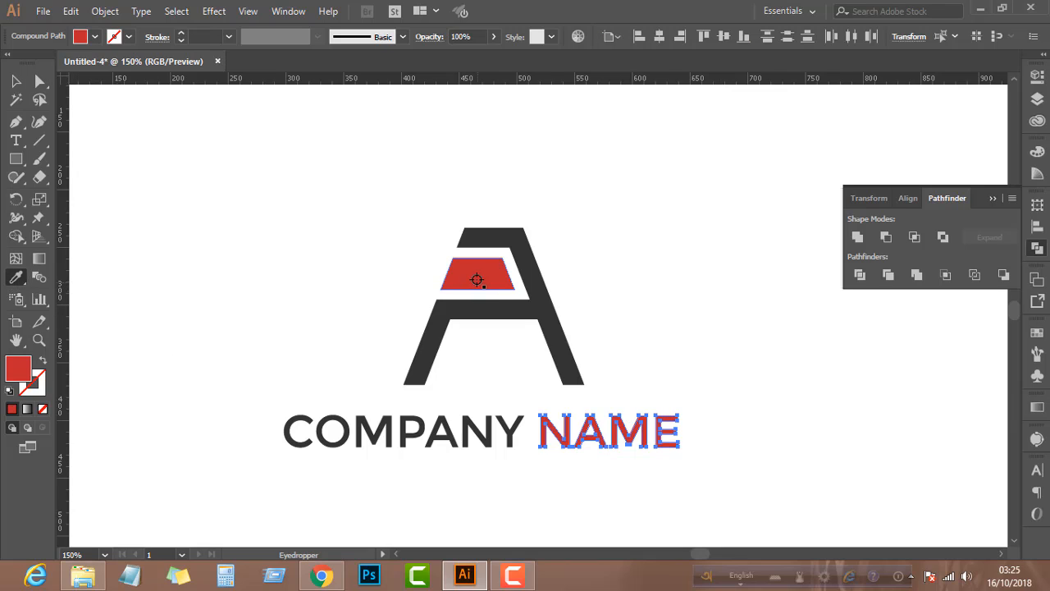
{"action": "key", "text": "v"}
{"action": "left_click", "coordinate": [429, 515]}
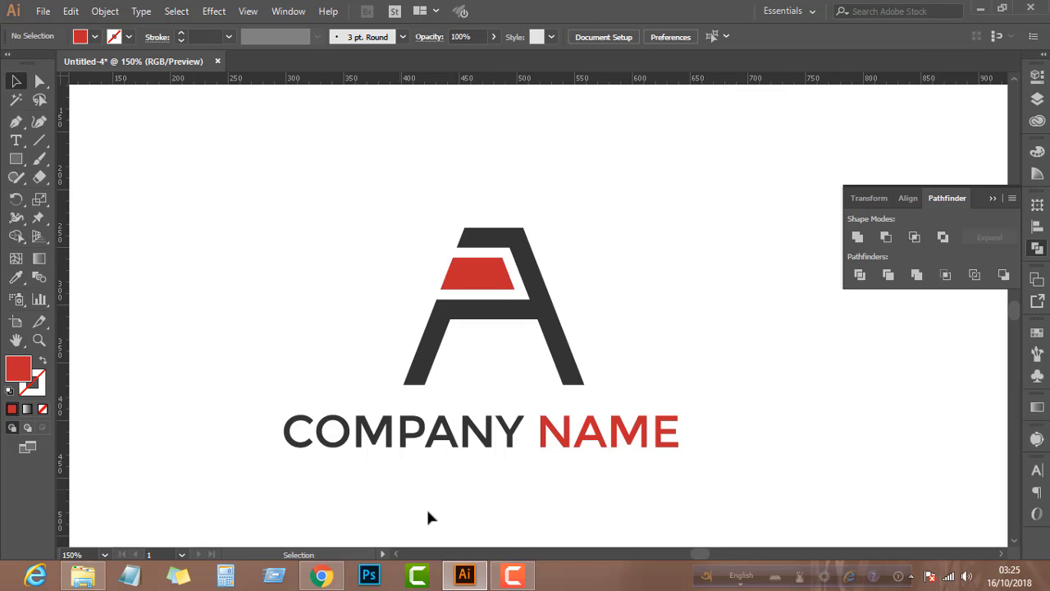
{"action": "left_click", "coordinate": [486, 435]}
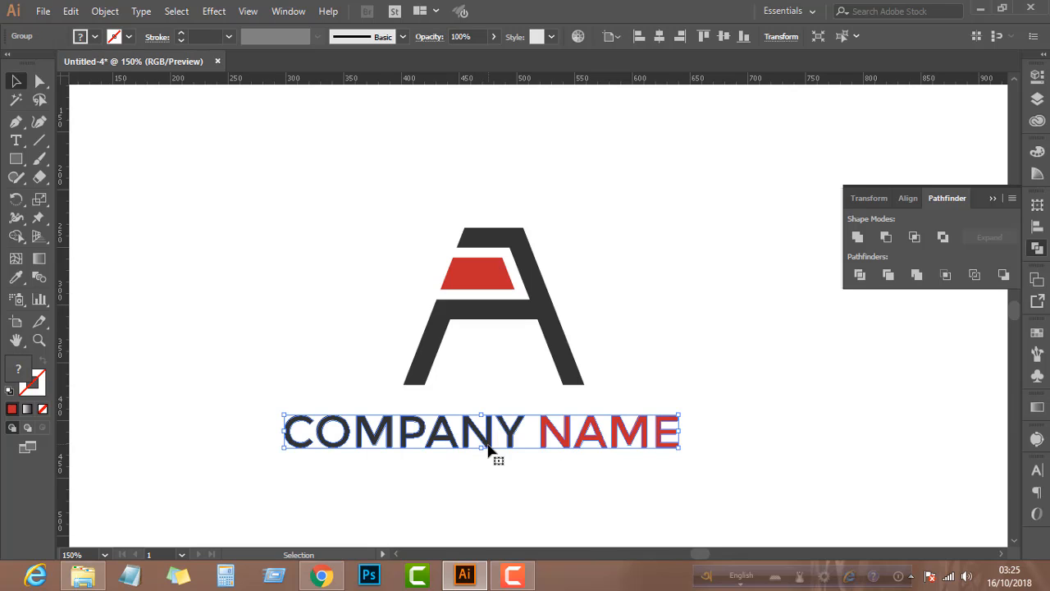
{"action": "double_click", "coordinate": [484, 442]}
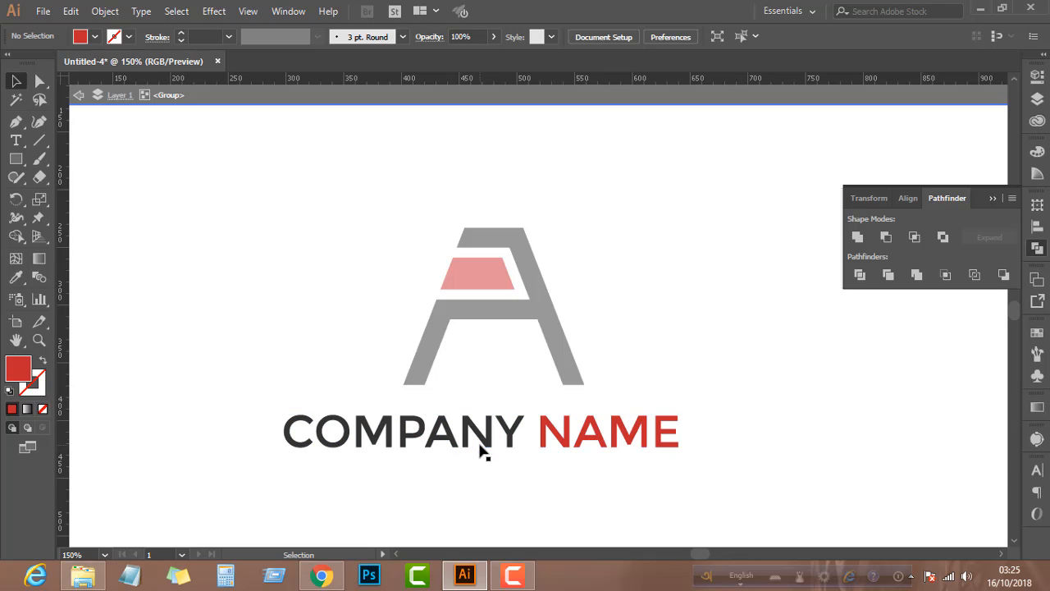
{"action": "double_click", "coordinate": [275, 314]}
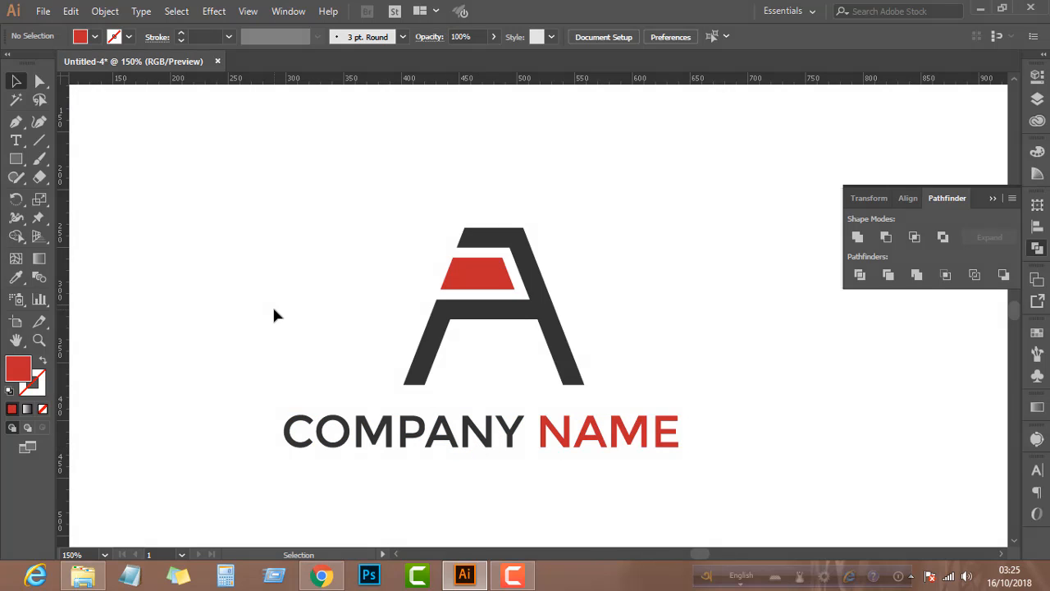
Scale the company name text down slightly to about 338 px wide and center it horizontally under the A logo
{"action": "left_click", "coordinate": [447, 441]}
{"action": "mouse_move", "coordinate": [481, 449]}
{"action": "left_mouse_down"}
{"action": "mouse_move", "coordinate": [480, 428]}
{"action": "mouse_move", "coordinate": [482, 450]}
{"action": "left_mouse_up"}
{"action": "left_click", "coordinate": [432, 369]}
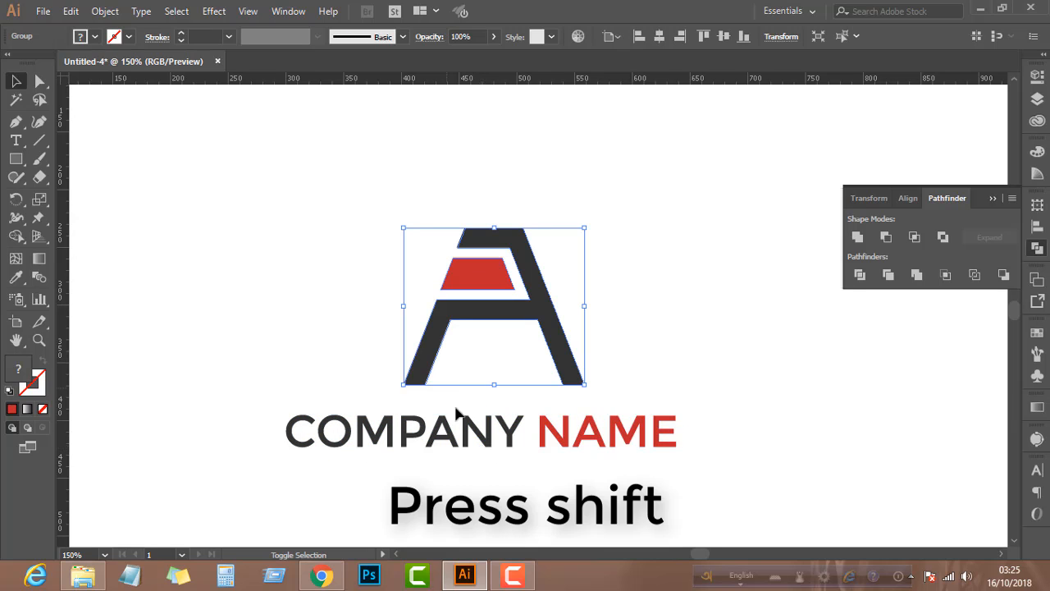
{"action": "left_click", "coordinate": [468, 429], "text": "shift"}
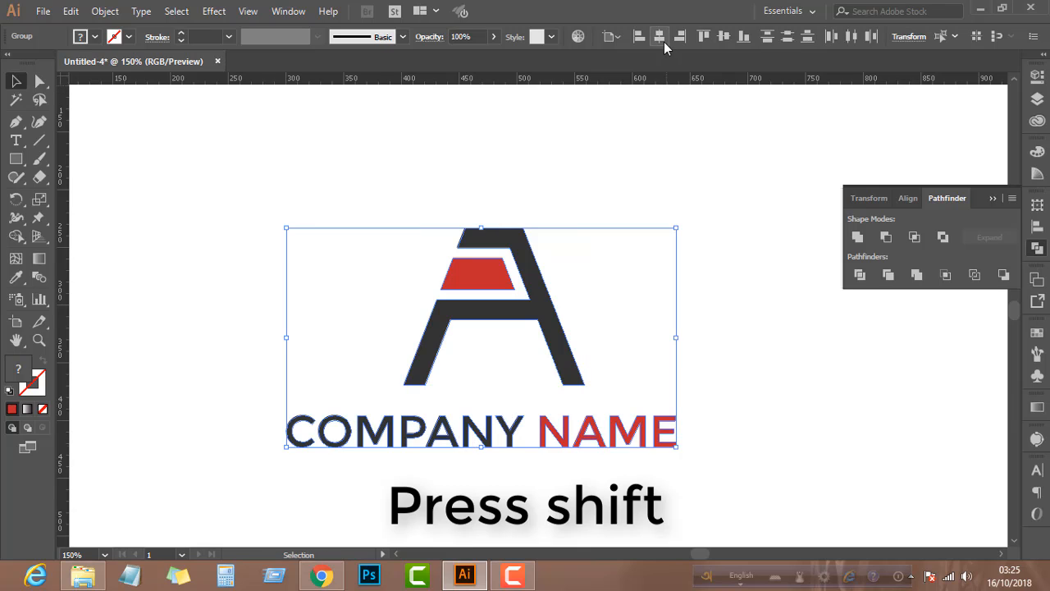
{"action": "left_click", "coordinate": [660, 37]}
{"action": "left_click", "coordinate": [636, 288]}
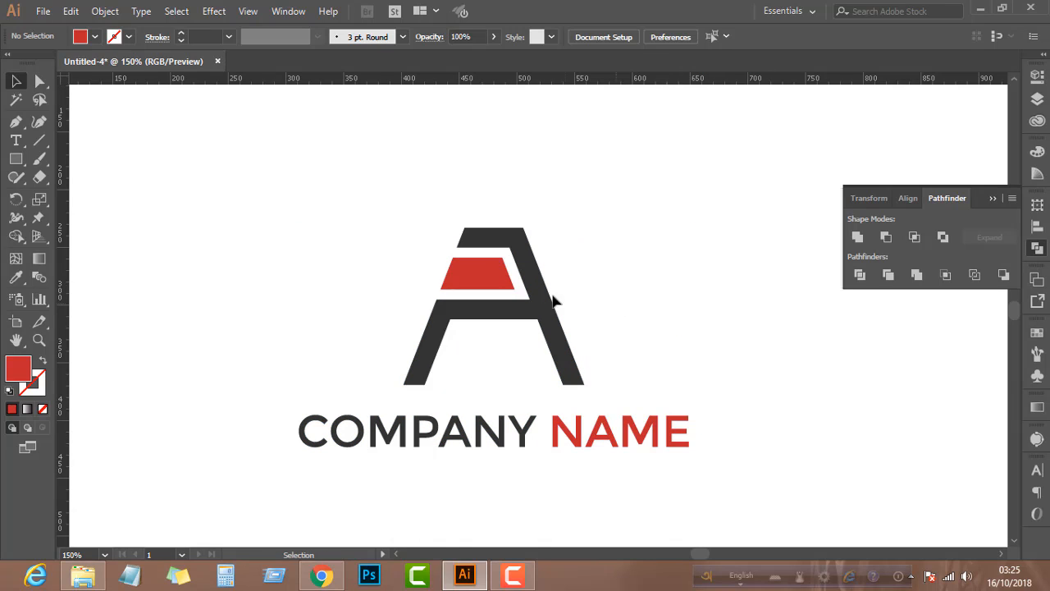
Group the A logo and the company name text together
{"action": "left_click_drag", "start_coordinate": [300, 241], "coordinate": [653, 460]}
{"action": "key", "text": "a"}
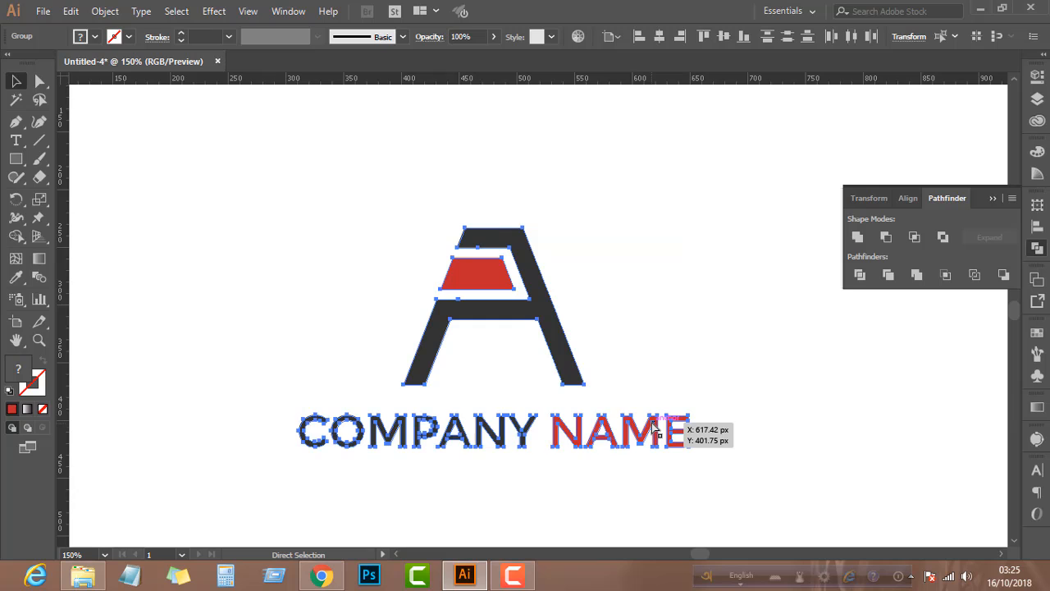
{"action": "key", "text": "v"}
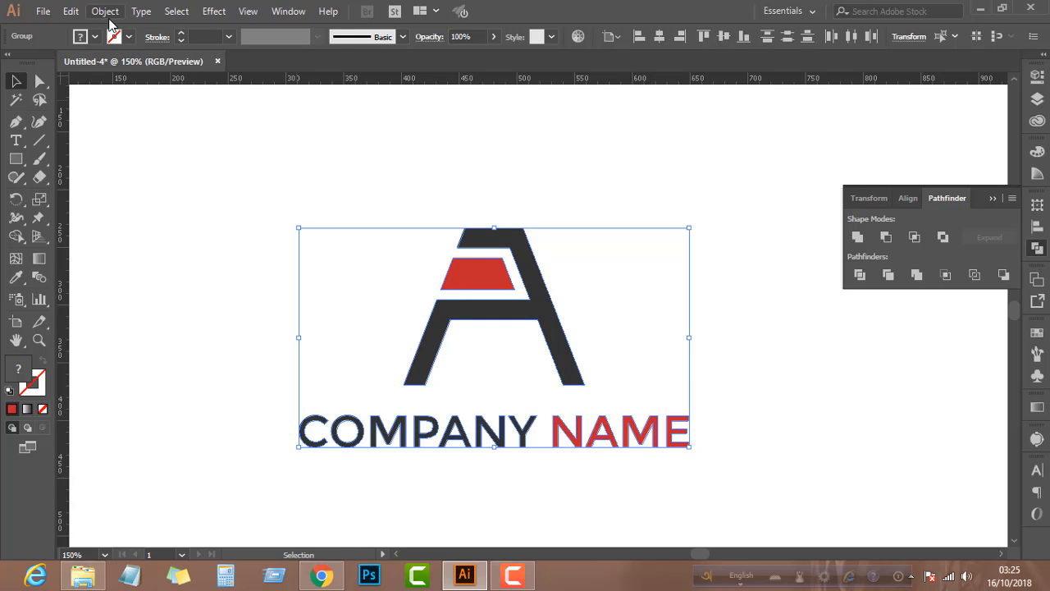
{"action": "left_click", "coordinate": [105, 12]}
{"action": "left_click", "coordinate": [164, 50]}
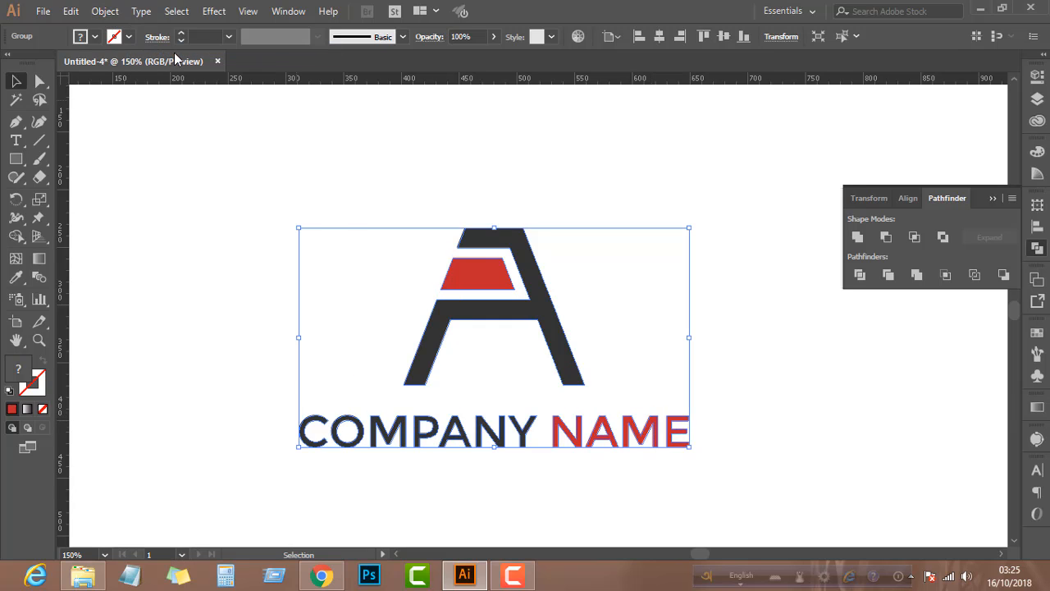
Center the combined logo group horizontally and vertically on the artboard
{"action": "left_click", "coordinate": [603, 36]}
{"action": "left_click", "coordinate": [624, 89]}
{"action": "left_click", "coordinate": [722, 36]}
{"action": "scroll", "coordinate": [573, 218], "scroll_direction": "down", "scroll_amount": 2}
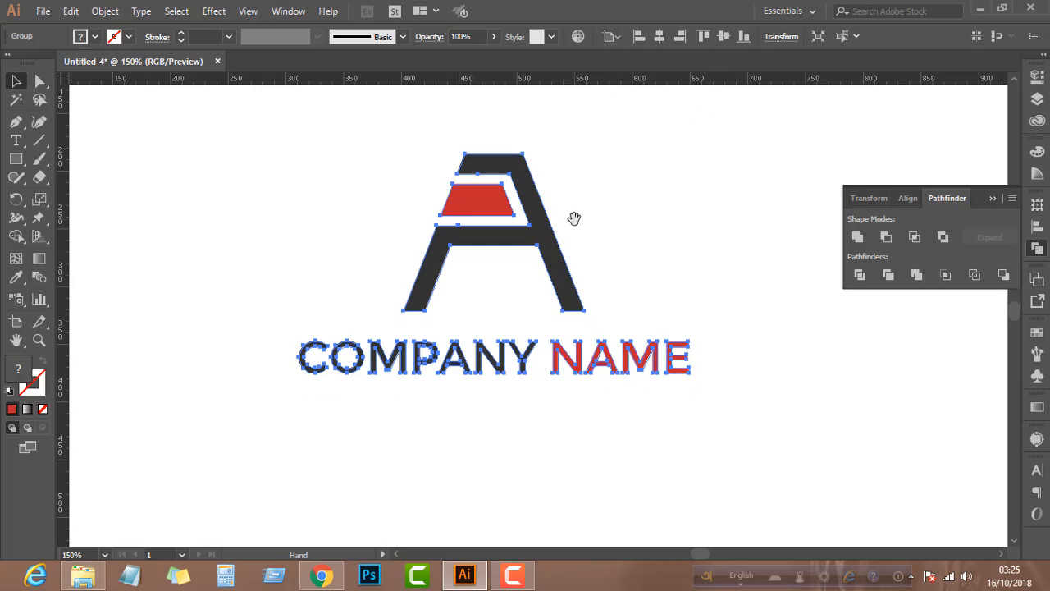
{"action": "scroll", "coordinate": [574, 218], "scroll_direction": "down", "scroll_amount": 2}
{"action": "scroll", "coordinate": [574, 218], "scroll_direction": "up", "scroll_amount": 1}
{"action": "scroll", "coordinate": [574, 223], "scroll_direction": "up", "scroll_amount": 1}
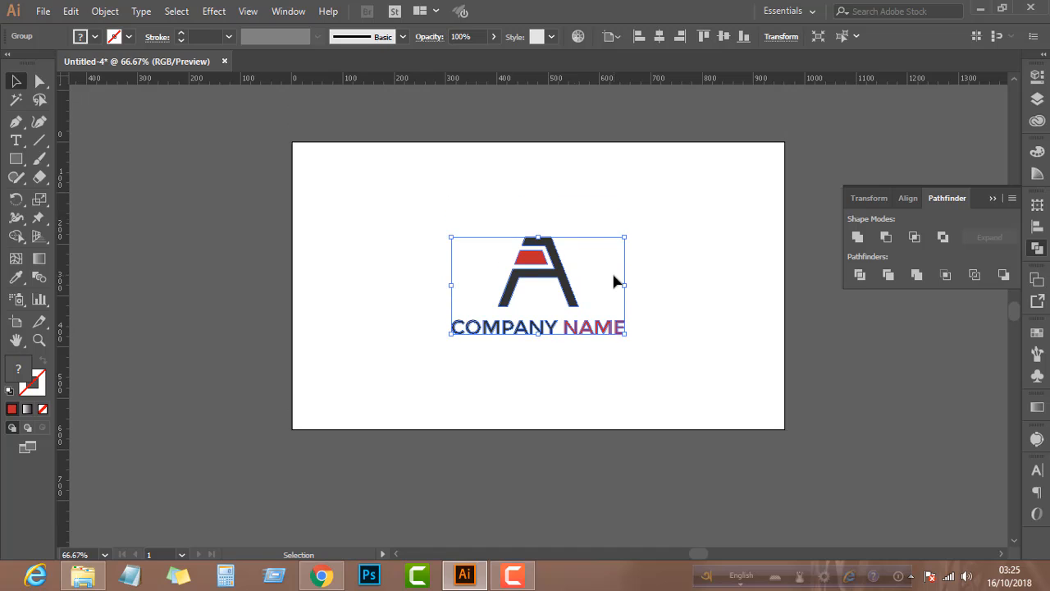
Enlarge the logo group proportionally from its center to about 448 px wide, then deselect it
{"action": "left_click_drag", "start_coordinate": [625, 284], "coordinate": [654, 287]}
{"action": "scroll", "coordinate": [677, 288], "scroll_direction": "right", "scroll_amount": 1}
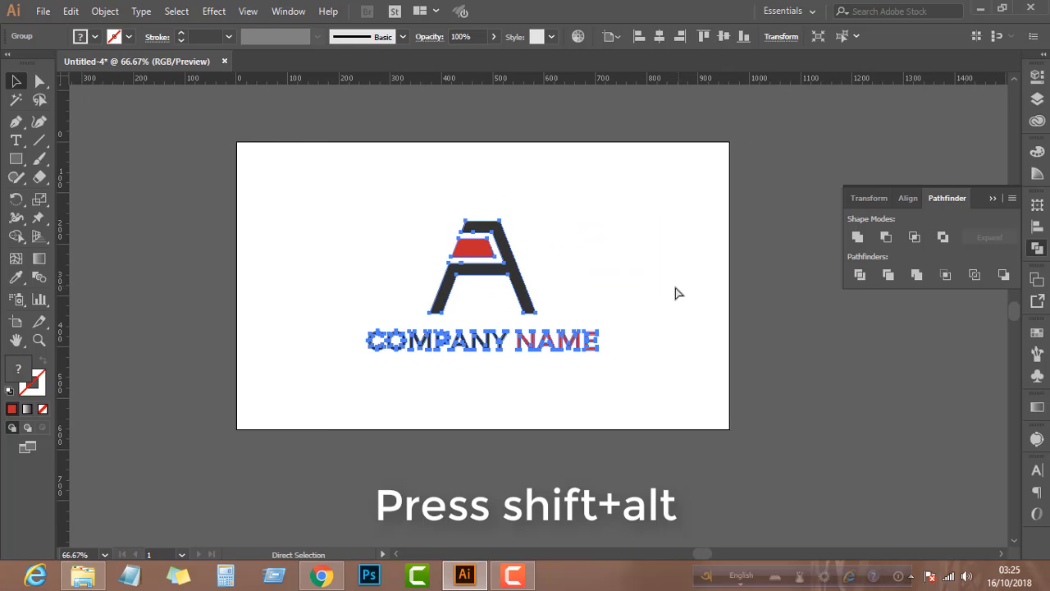
{"action": "left_click", "coordinate": [551, 287]}
{"action": "scroll", "coordinate": [533, 288], "scroll_direction": "up", "scroll_amount": 1}
{"action": "scroll", "coordinate": [520, 281], "scroll_direction": "up", "scroll_amount": 2}
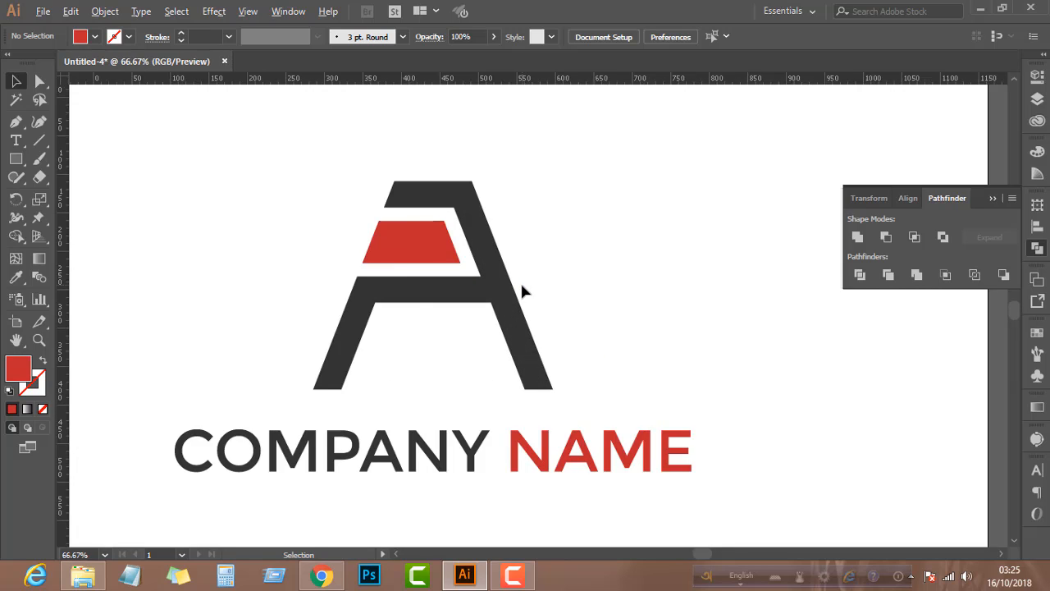
{"action": "scroll", "coordinate": [522, 286], "scroll_direction": "down", "scroll_amount": 2}
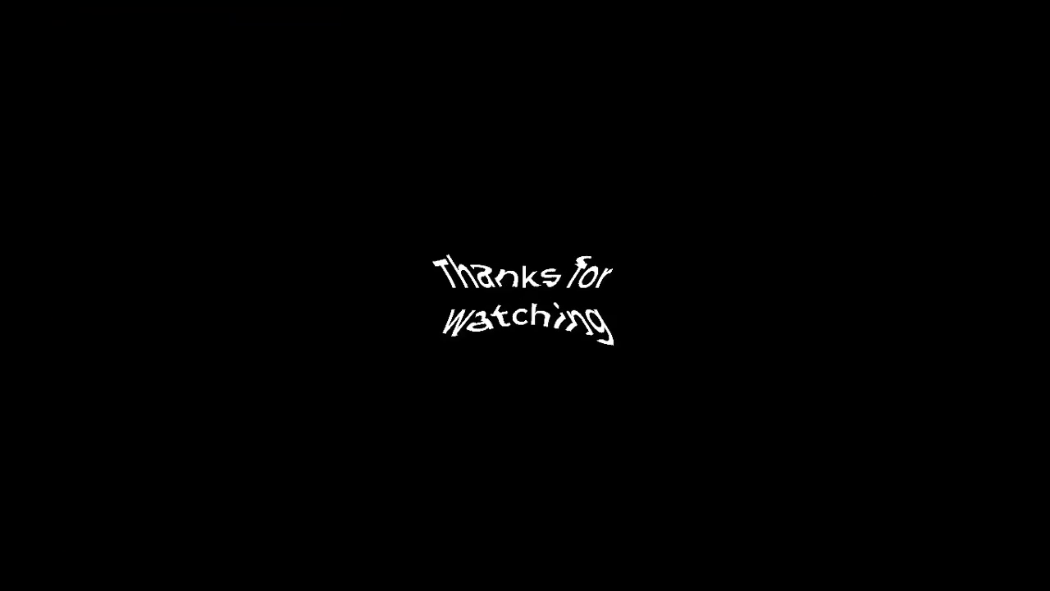